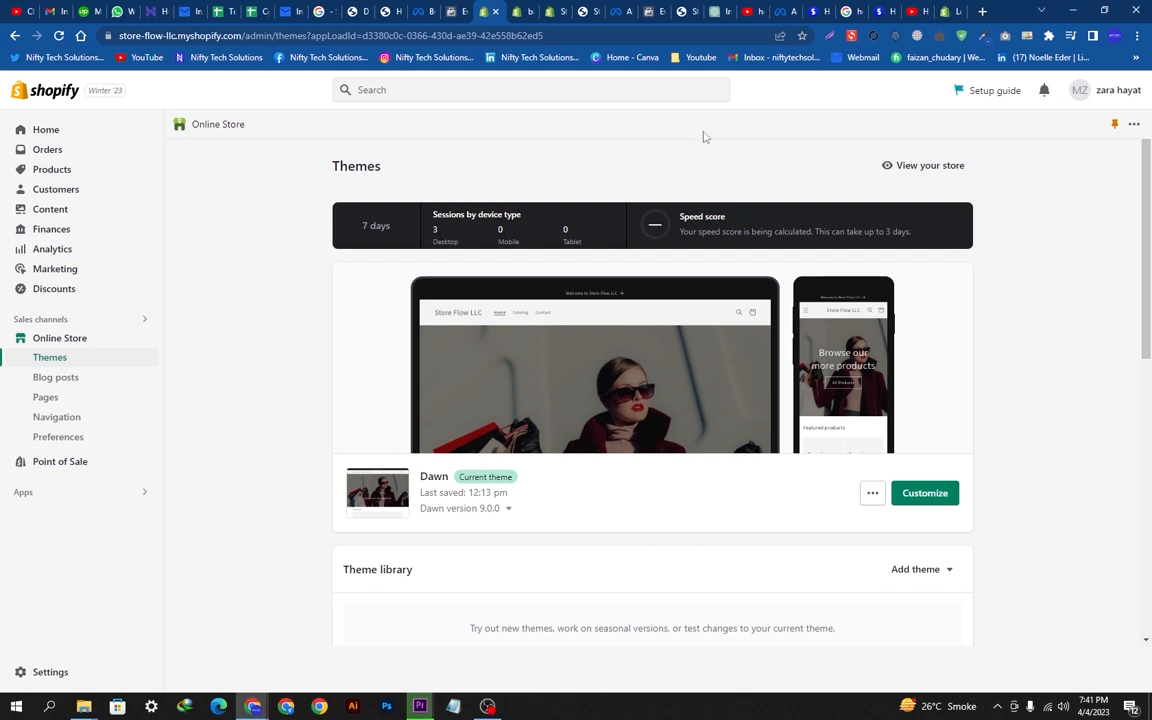
# Close the bigsell0 products tab and the Facebook & Instagram sales channel tab
pyautogui.click(531, 9)
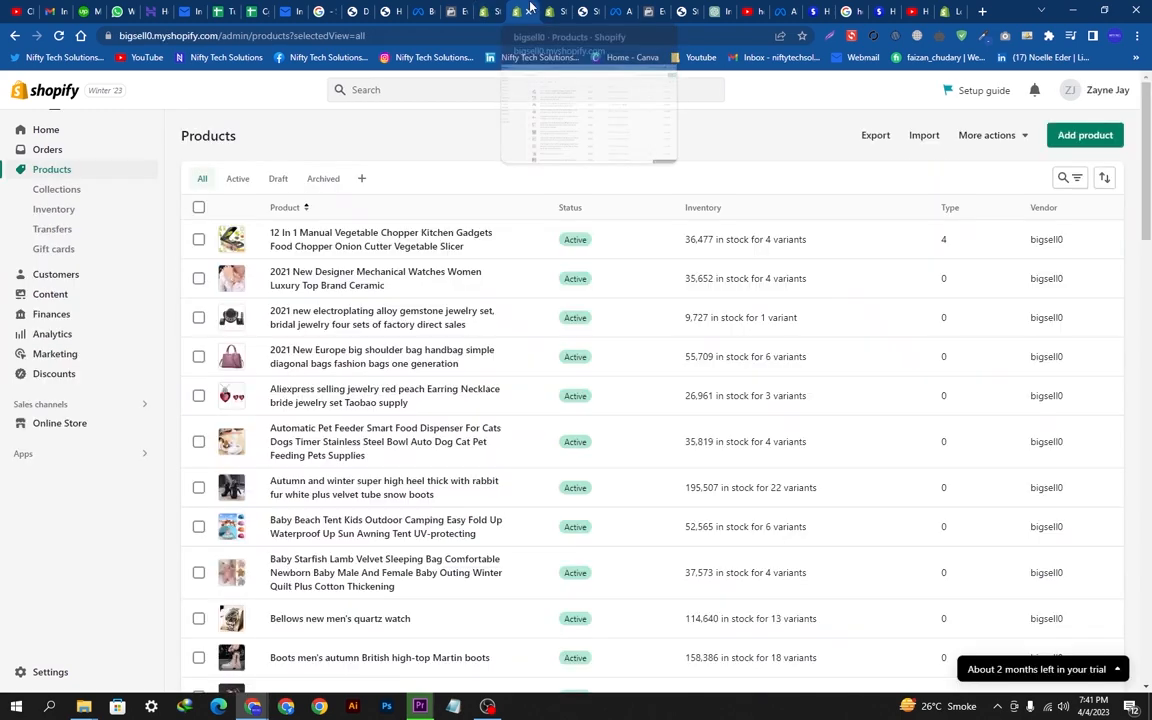
pyautogui.click(529, 12)
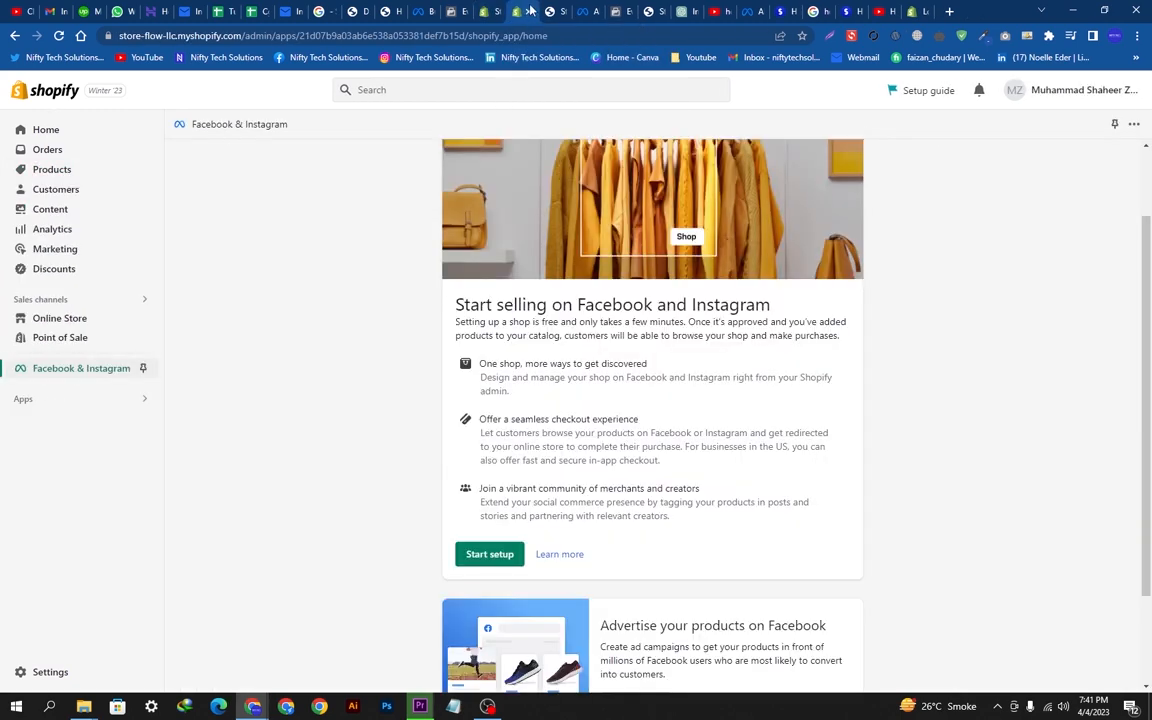
pyautogui.click(529, 11)
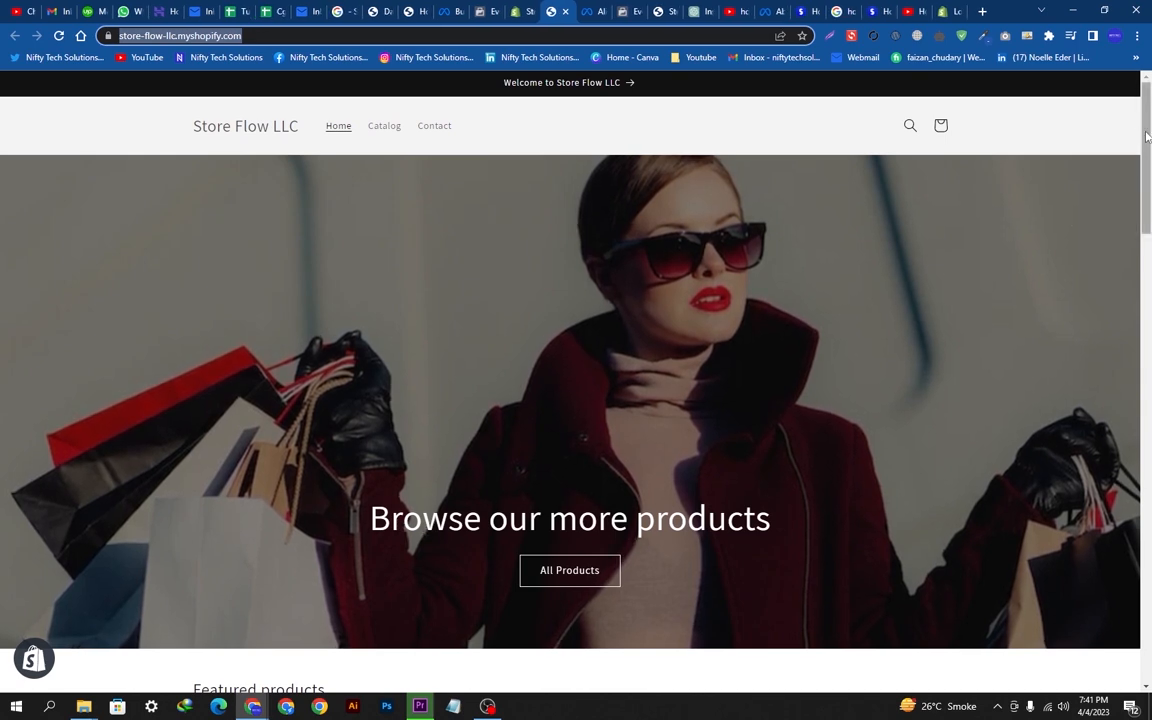
# Look over the Store Flow LLC storefront home page and the admin's Themes page
pyautogui.moveTo(1147, 135); pyautogui.dragTo(1039, 165)
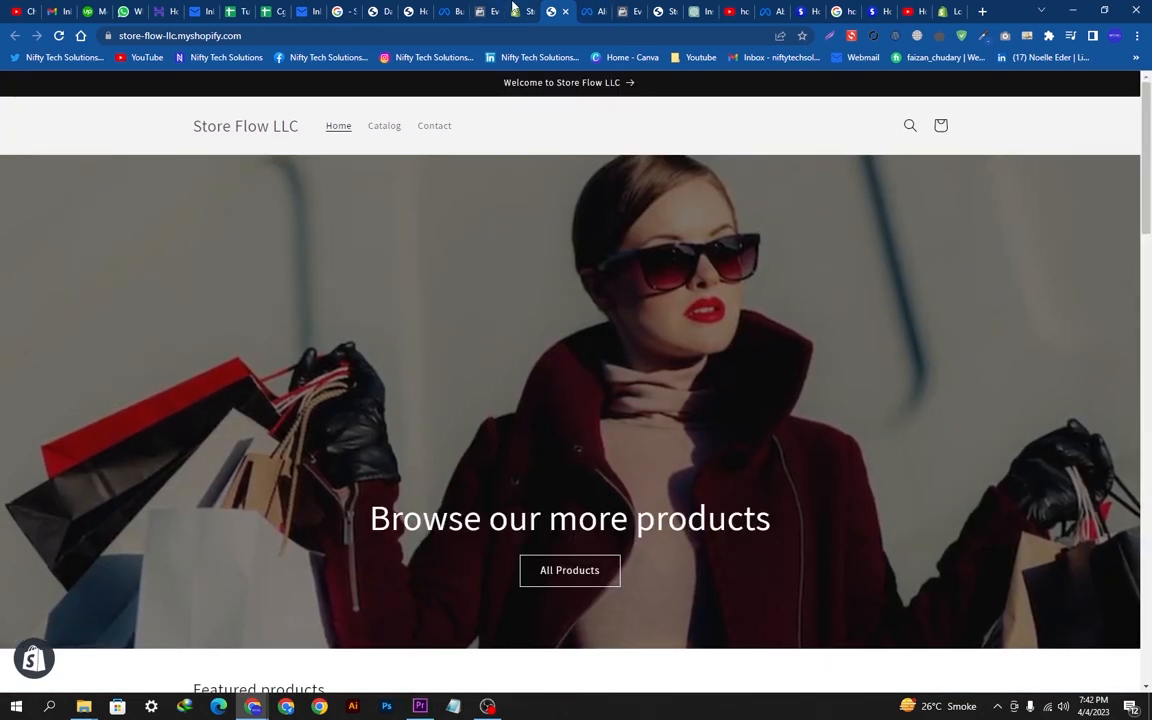
pyautogui.hotkey('ctrl', 'shift', 'Tab')
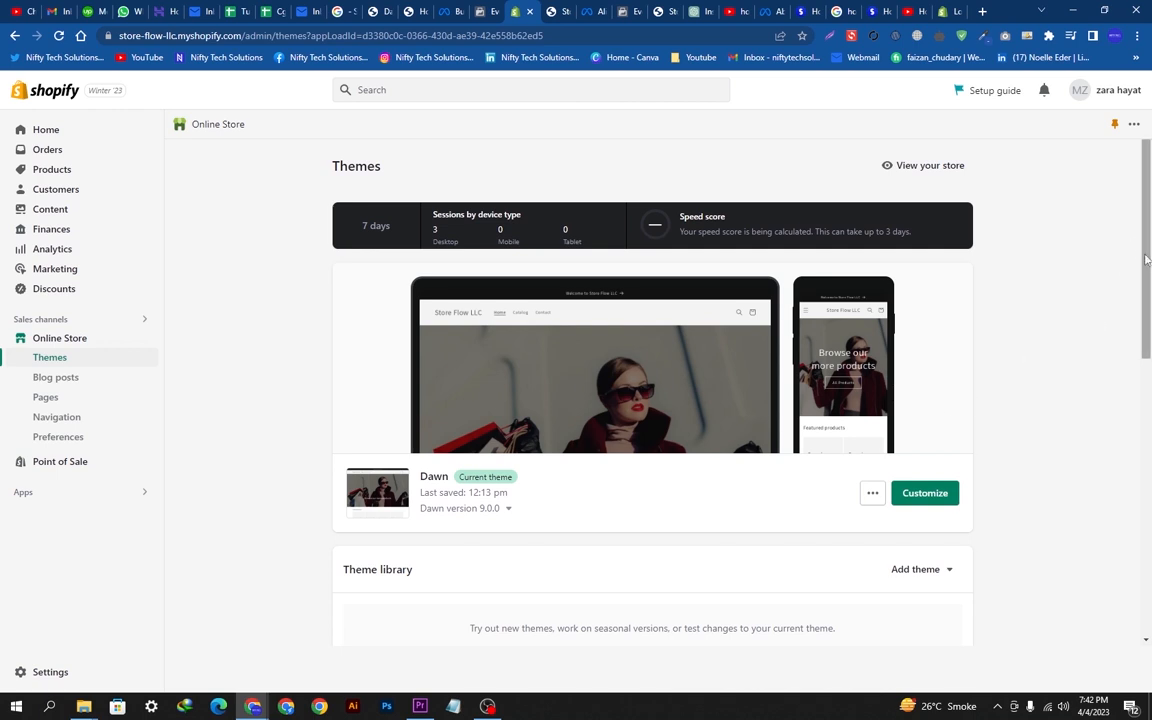
pyautogui.moveTo(1146, 259); pyautogui.dragTo(1116, 540)
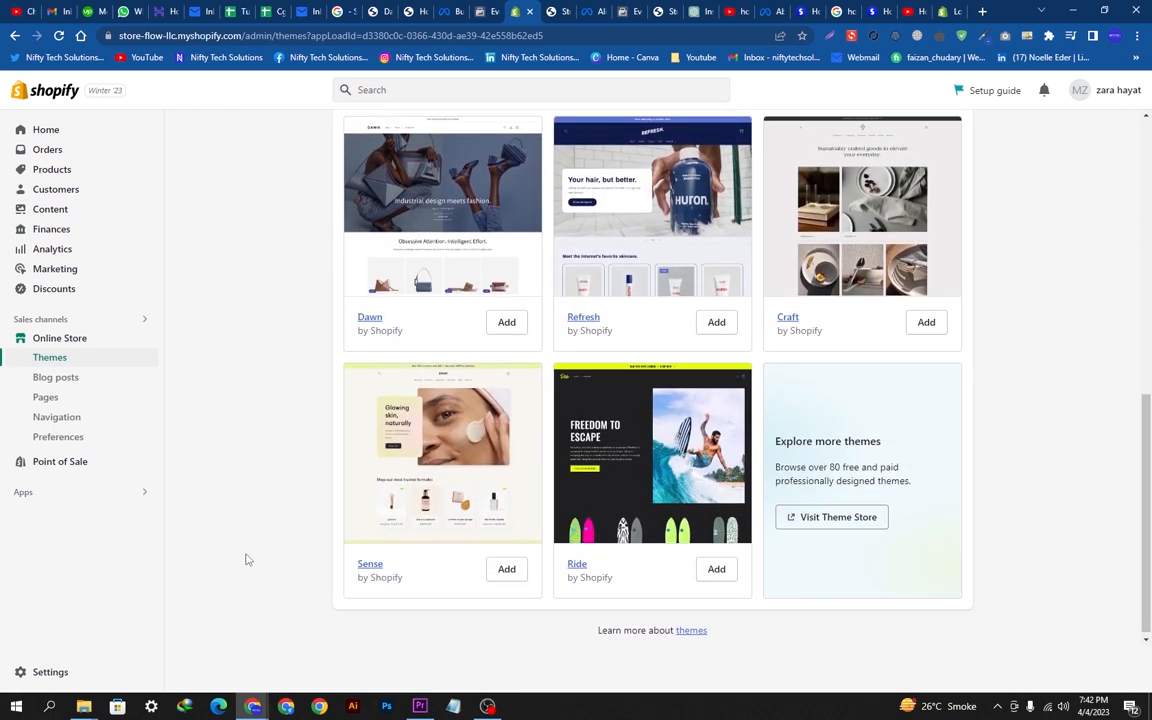
# Open the store's Taxes and duties settings and locate the section on collecting duties and import taxes at checkout
pyautogui.click(50, 671)
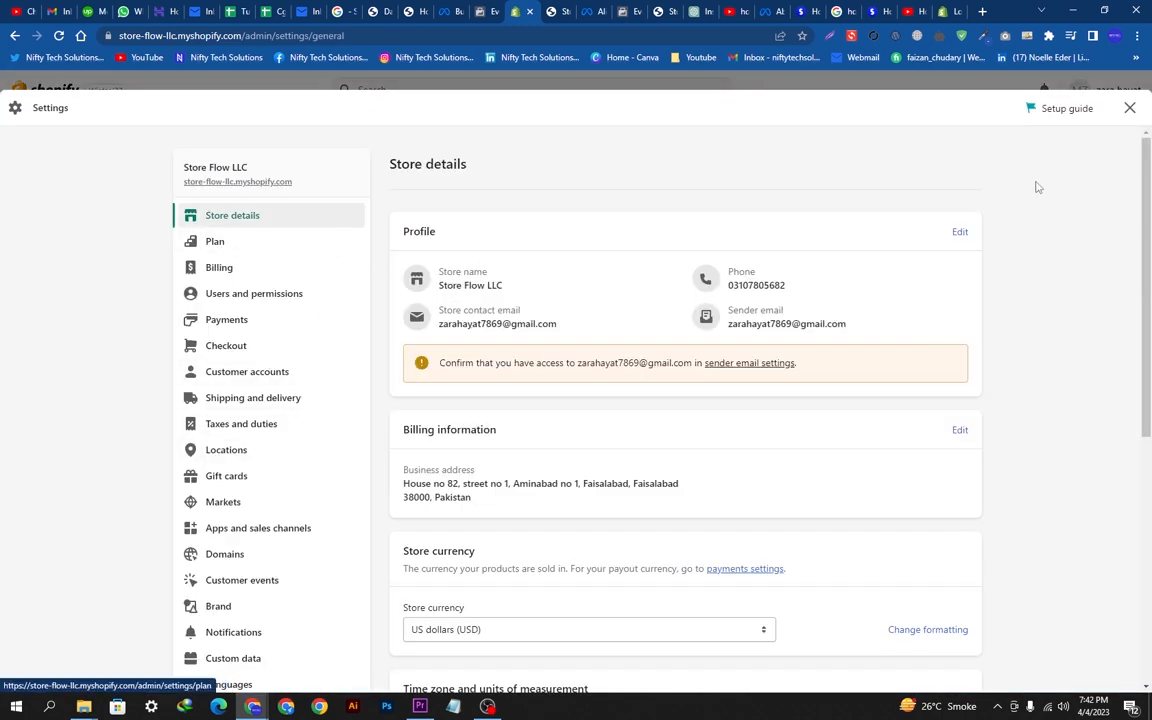
pyautogui.scroll(-1, 1135, 175)
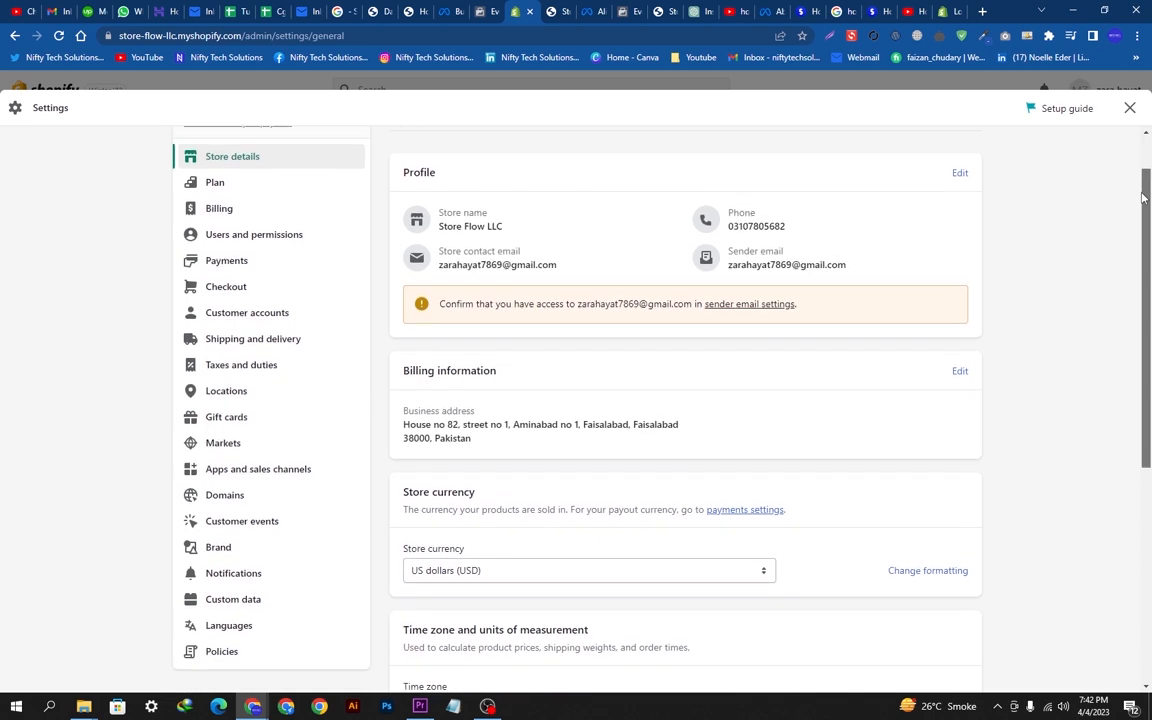
pyautogui.moveTo(1145, 197); pyautogui.dragTo(1124, 255)
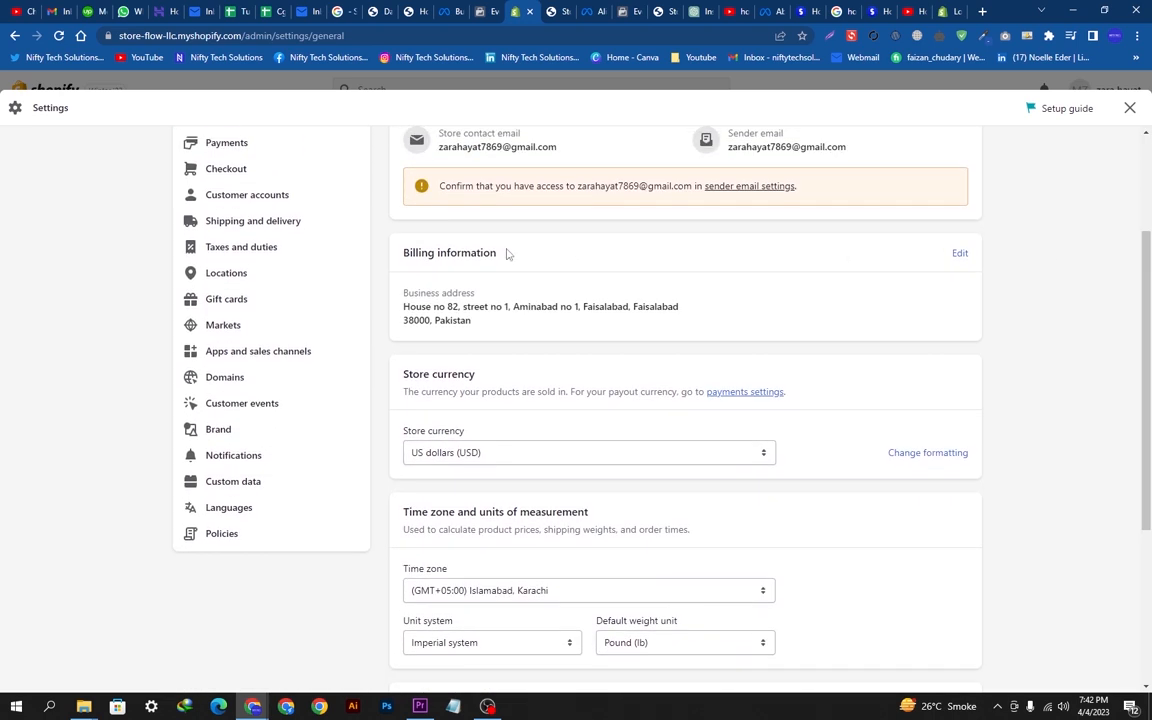
pyautogui.click(232, 247)
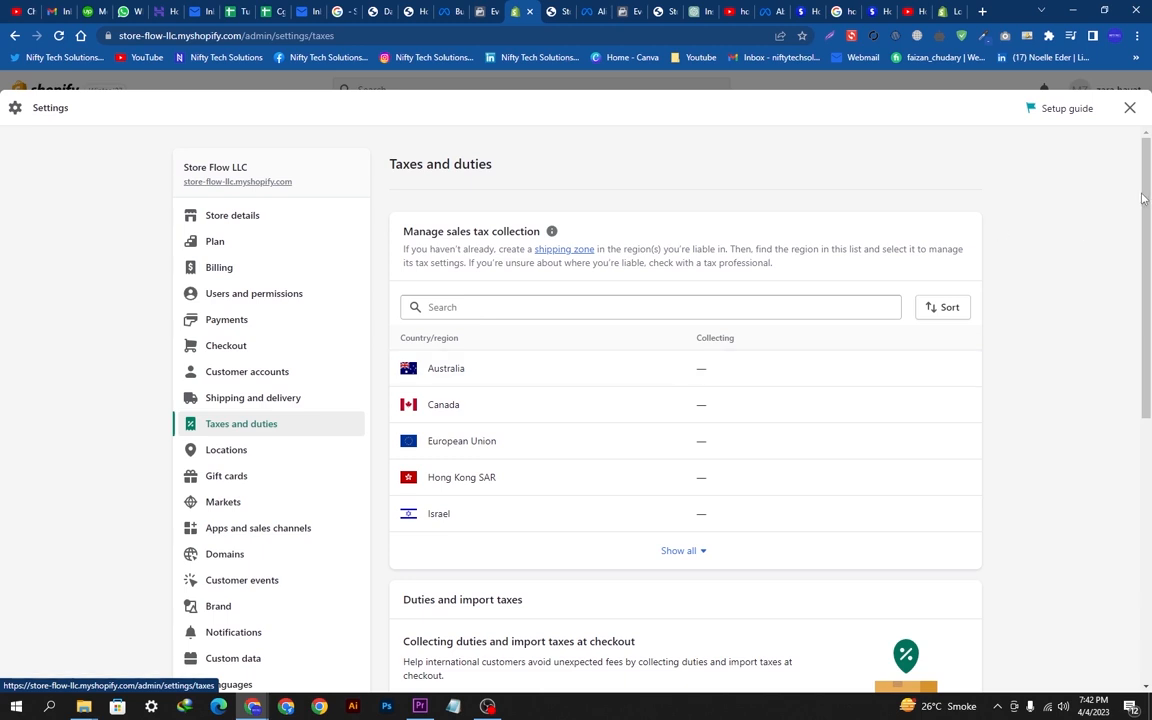
pyautogui.moveTo(1143, 197); pyautogui.dragTo(1124, 328)
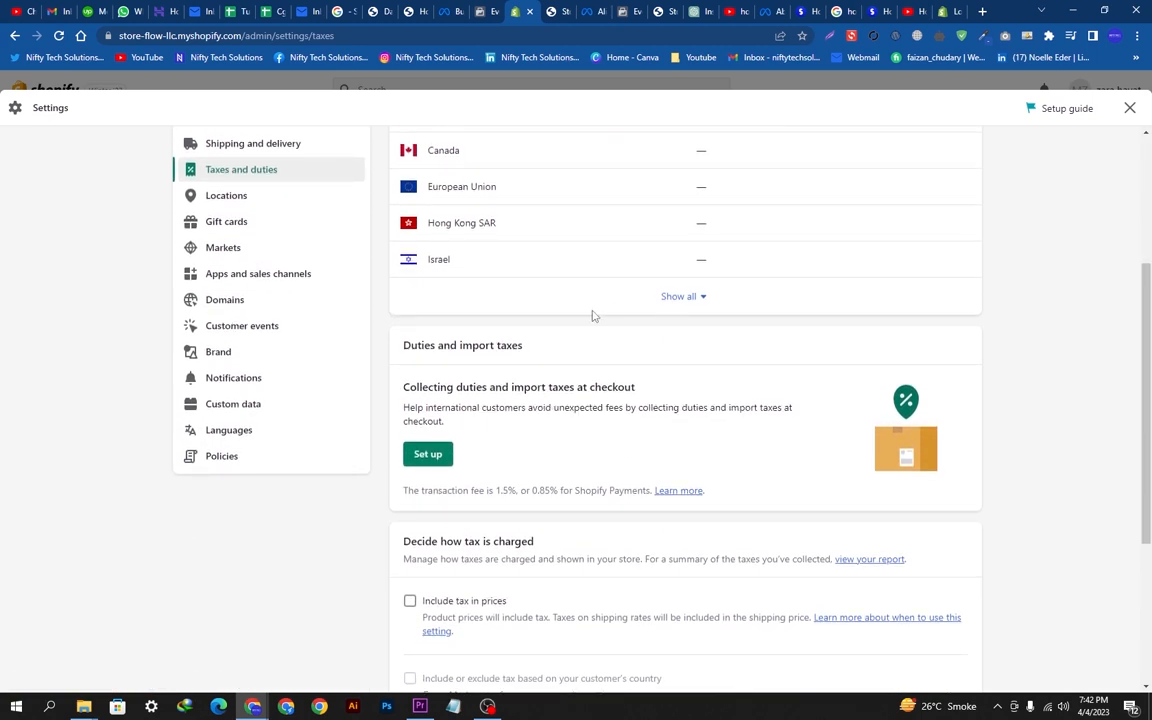
pyautogui.moveTo(404, 393); pyautogui.dragTo(636, 395)
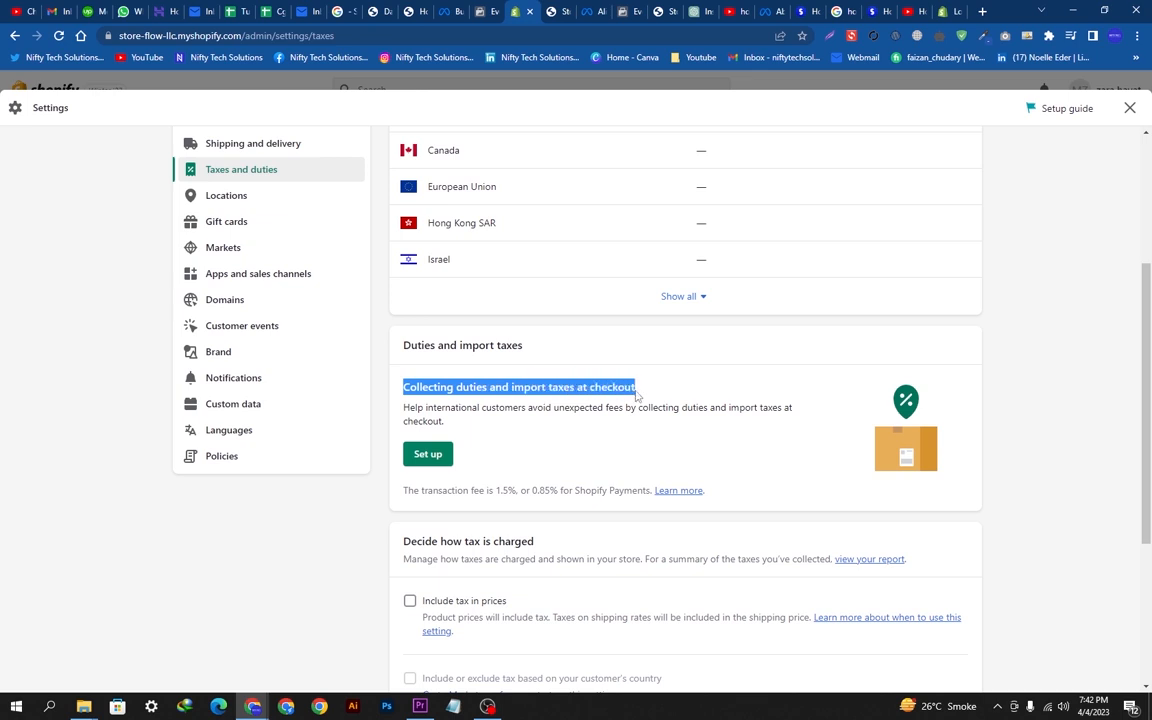
pyautogui.click(601, 459)
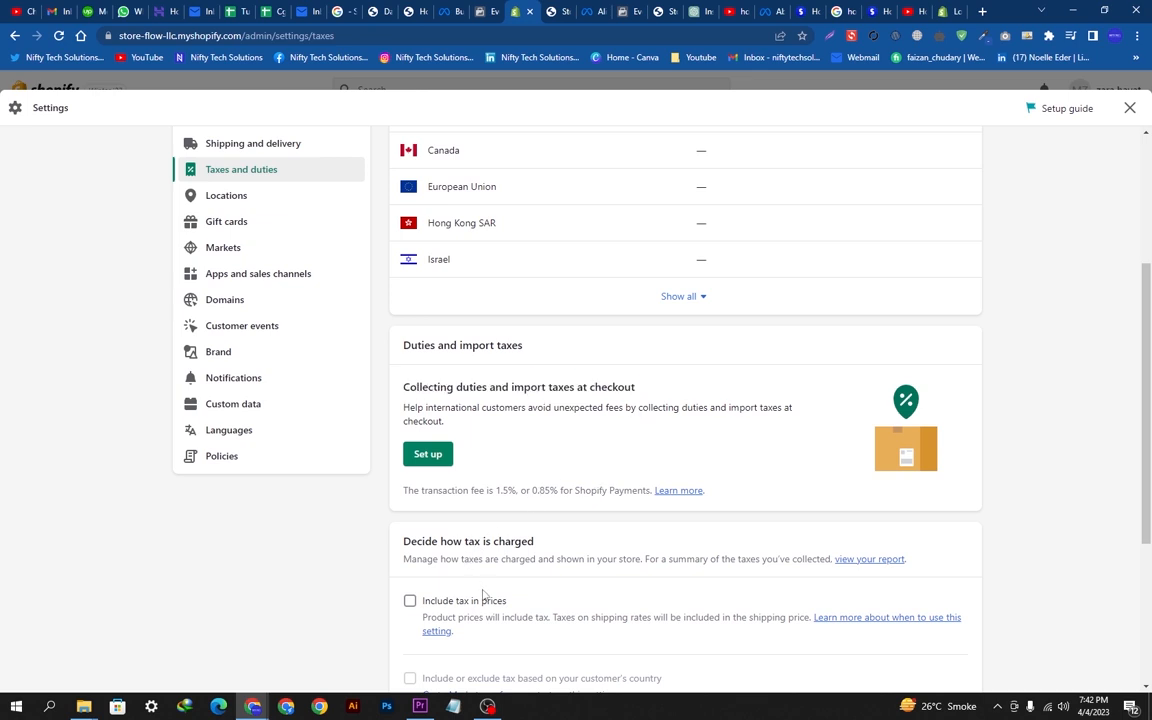
# Start the duties and import taxes setup and state that the carrier supports DDP
pyautogui.click(428, 455)
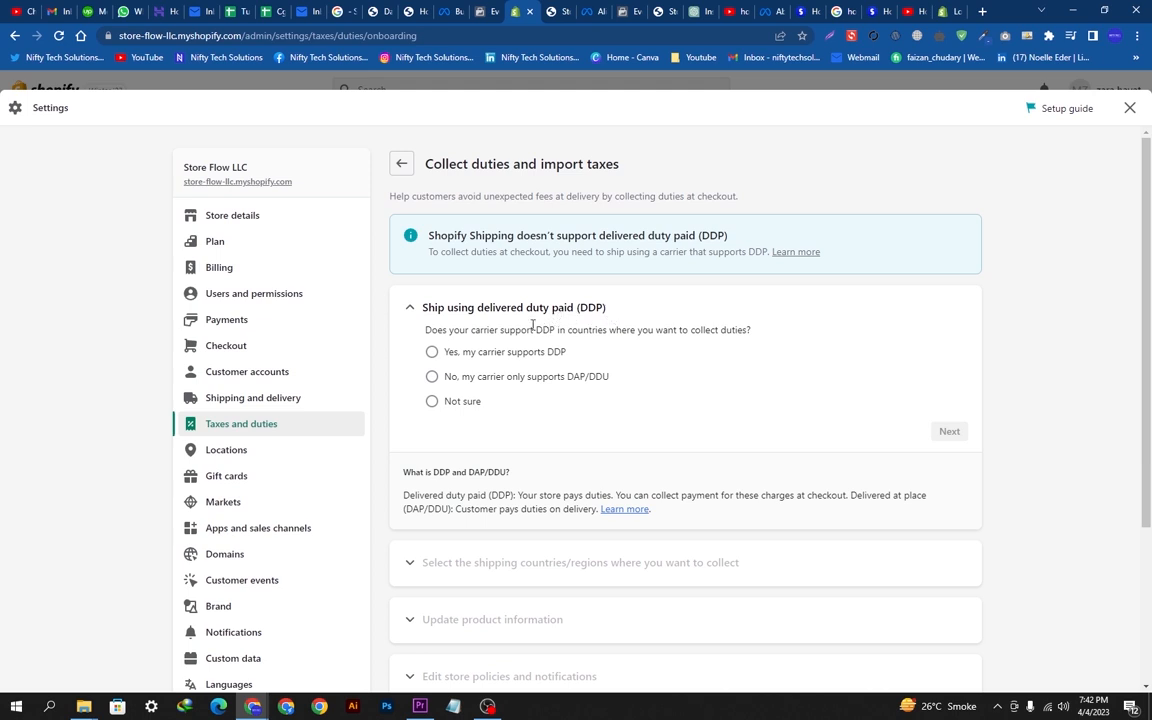
pyautogui.click(470, 354)
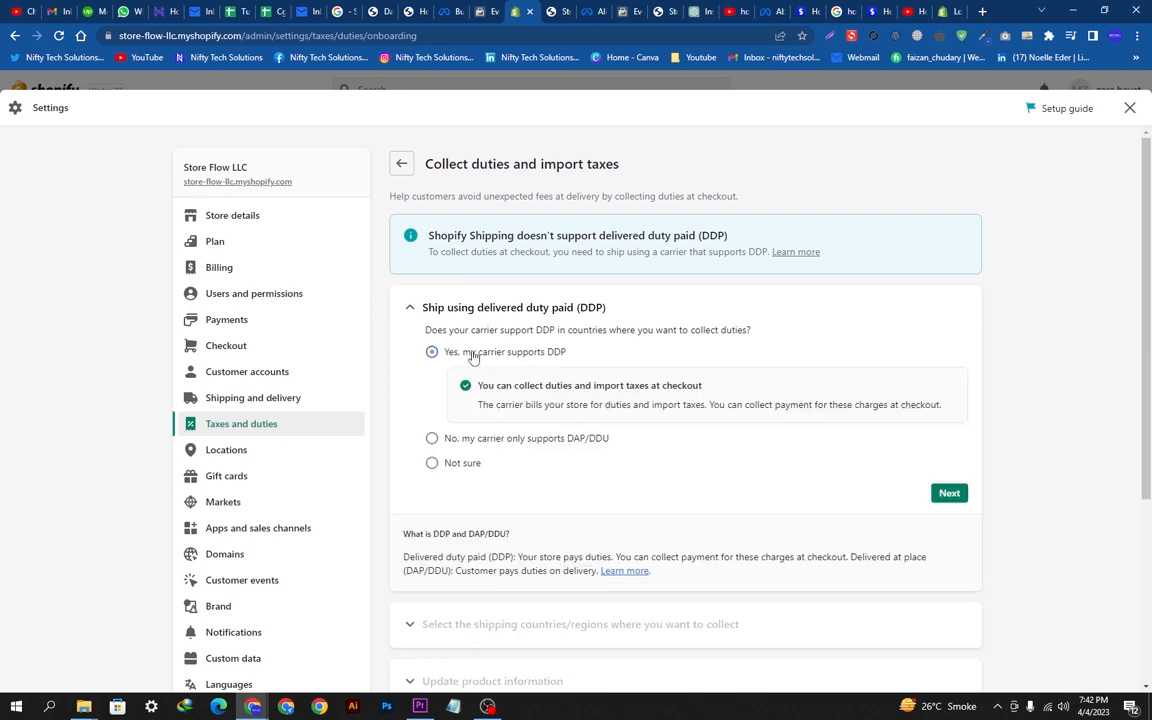
pyautogui.click(950, 494)
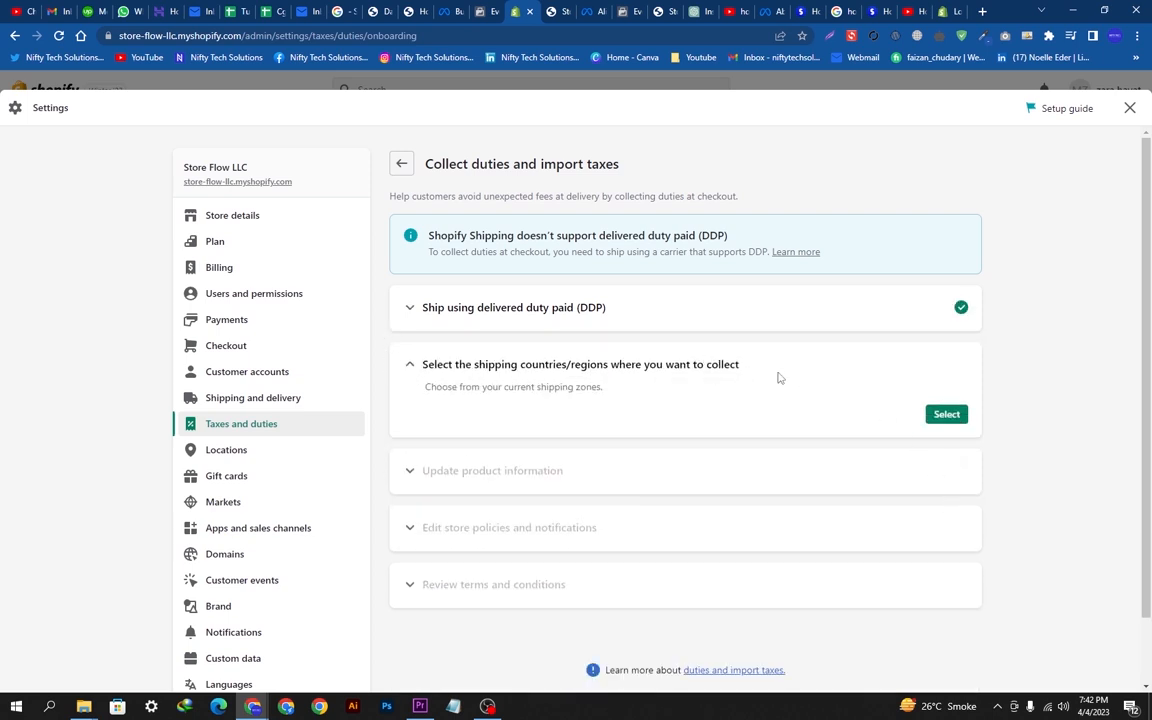
# Save the duty collection countries/regions with every listed country selected
pyautogui.click(944, 415)
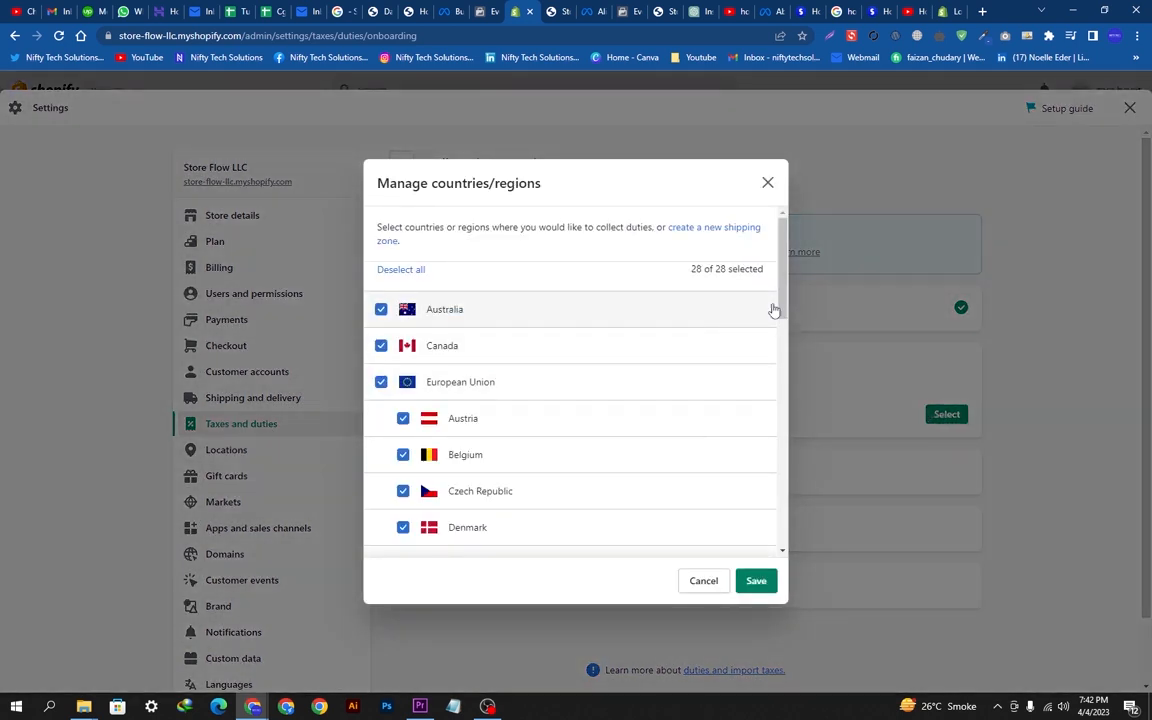
pyautogui.moveTo(783, 303); pyautogui.dragTo(773, 243)
pyautogui.click(745, 583)
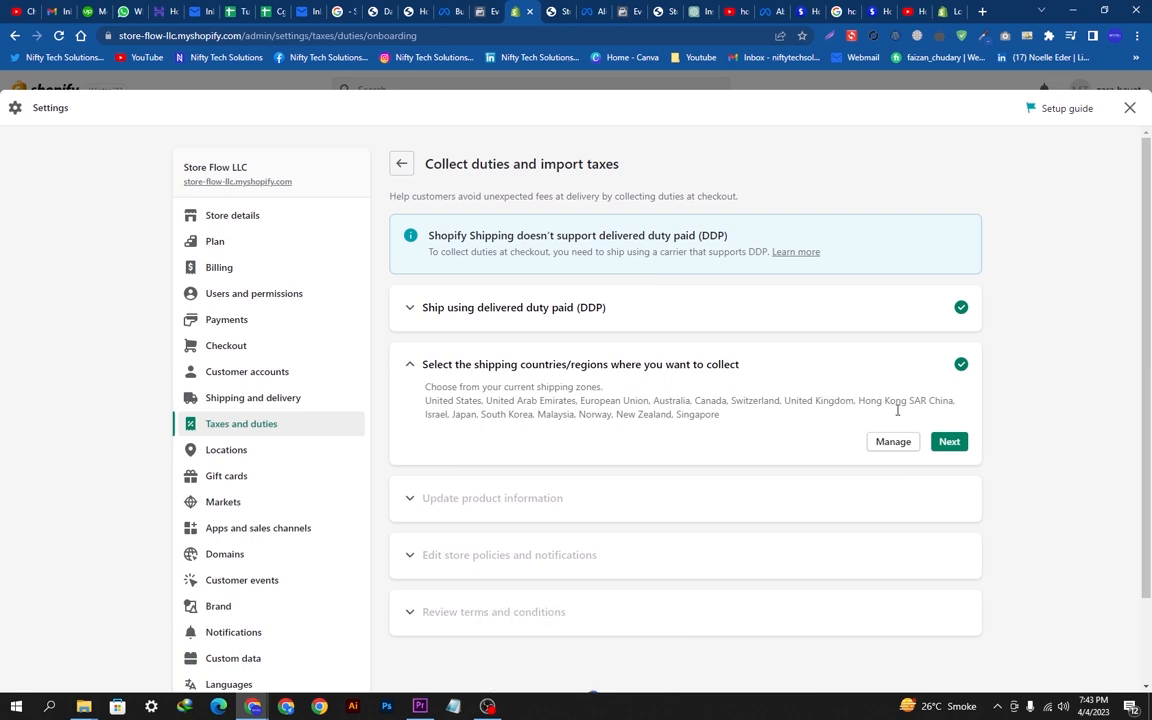
# Reopen the list of duty collection countries/regions, examine the selection, and close it without changes
pyautogui.click(912, 443)
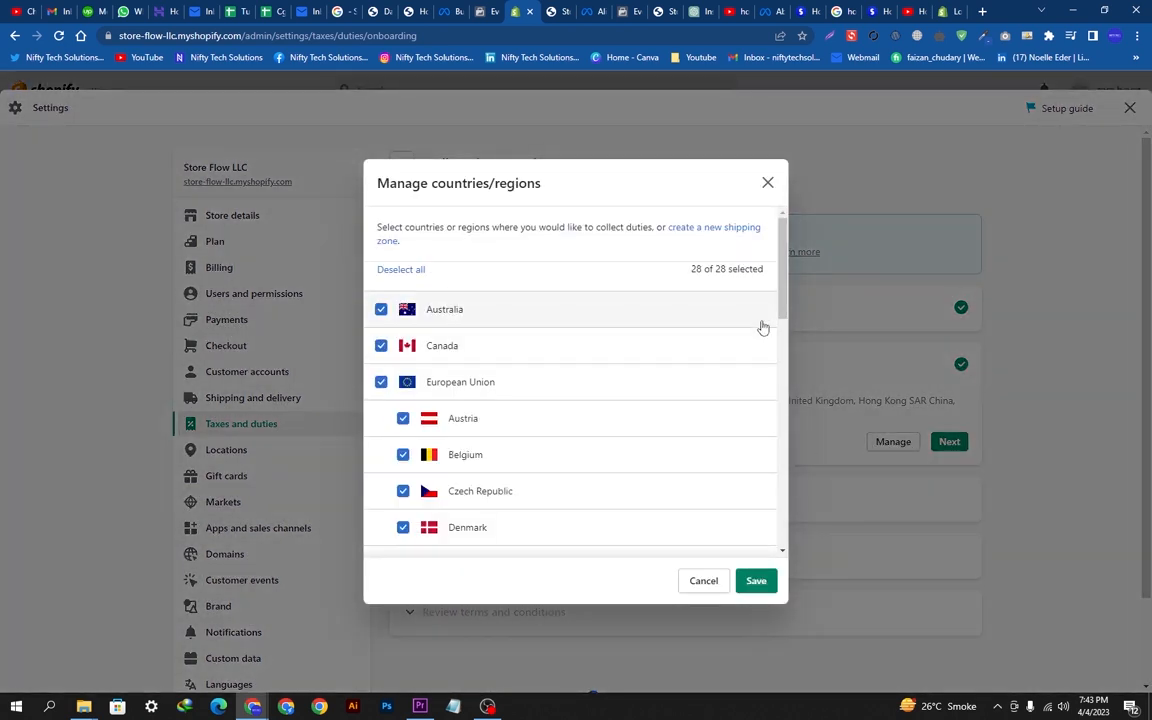
pyautogui.moveTo(781, 264)
pyautogui.mouseDown()
pyautogui.moveTo(772, 500)
pyautogui.moveTo(775, 246)
pyautogui.mouseUp()
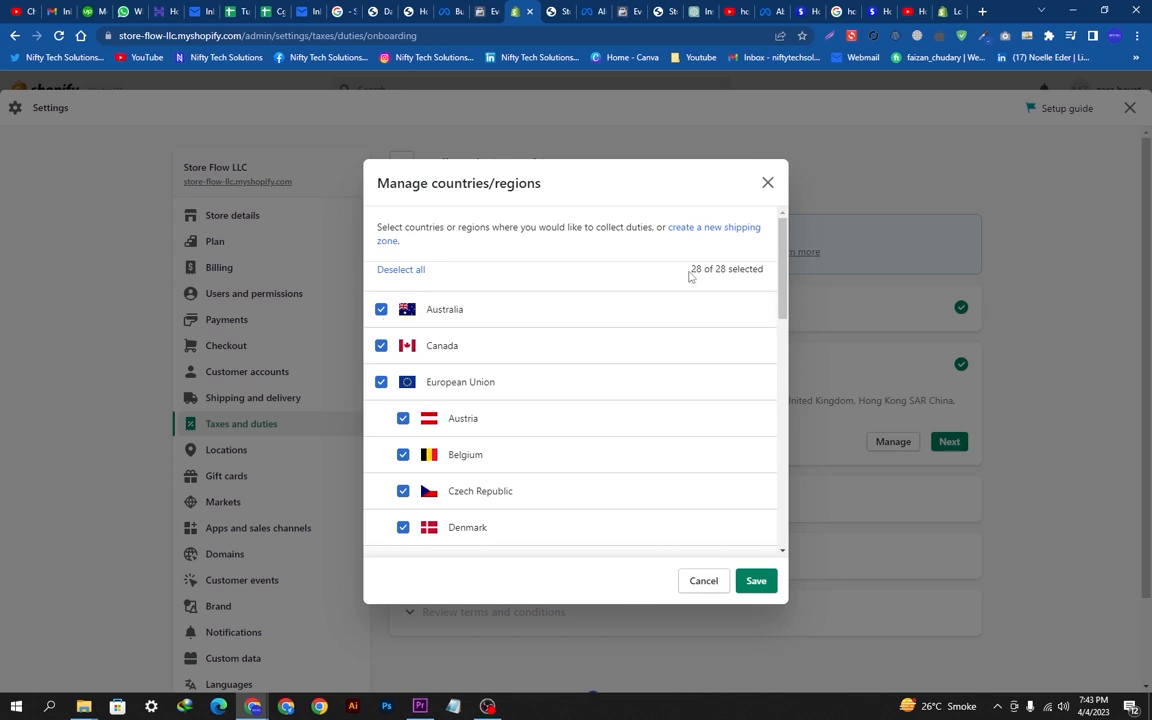
pyautogui.moveTo(689, 276); pyautogui.dragTo(764, 272)
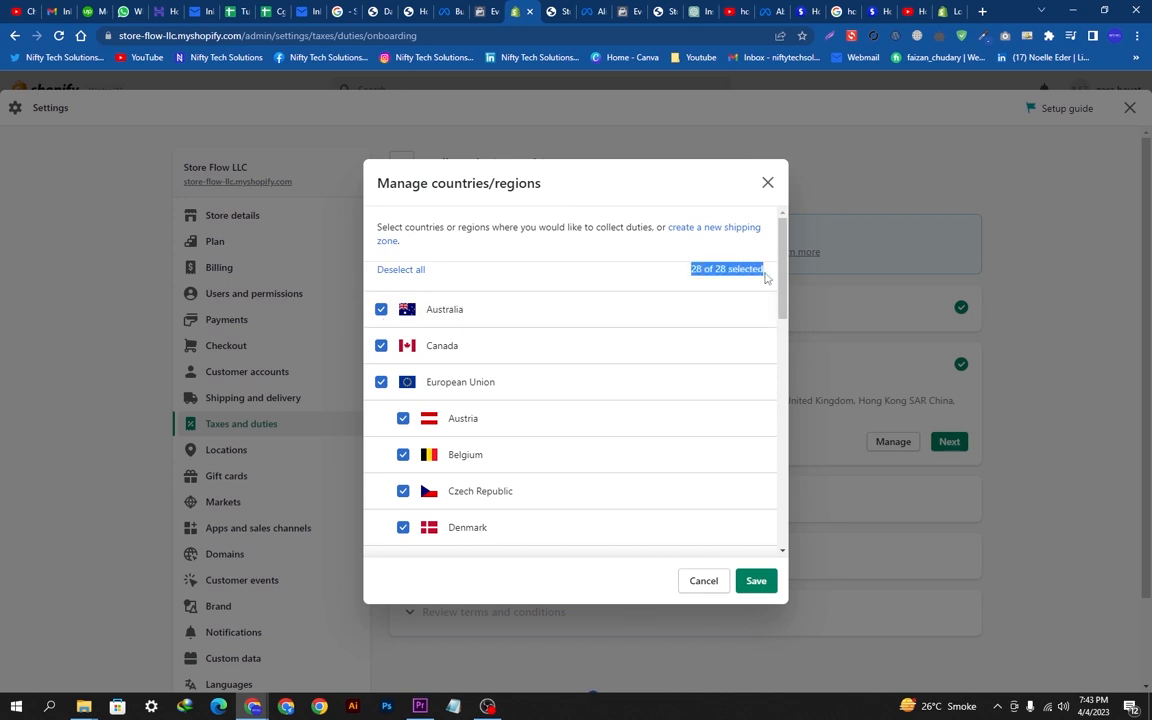
pyautogui.click(553, 288)
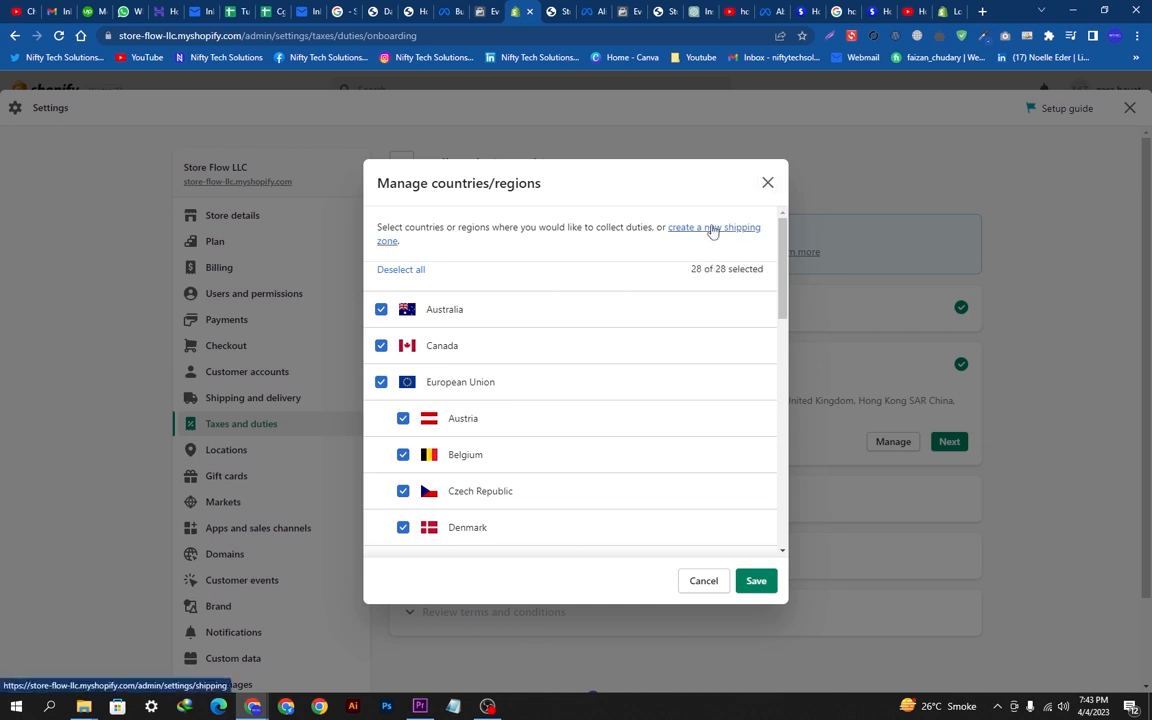
pyautogui.click(767, 183)
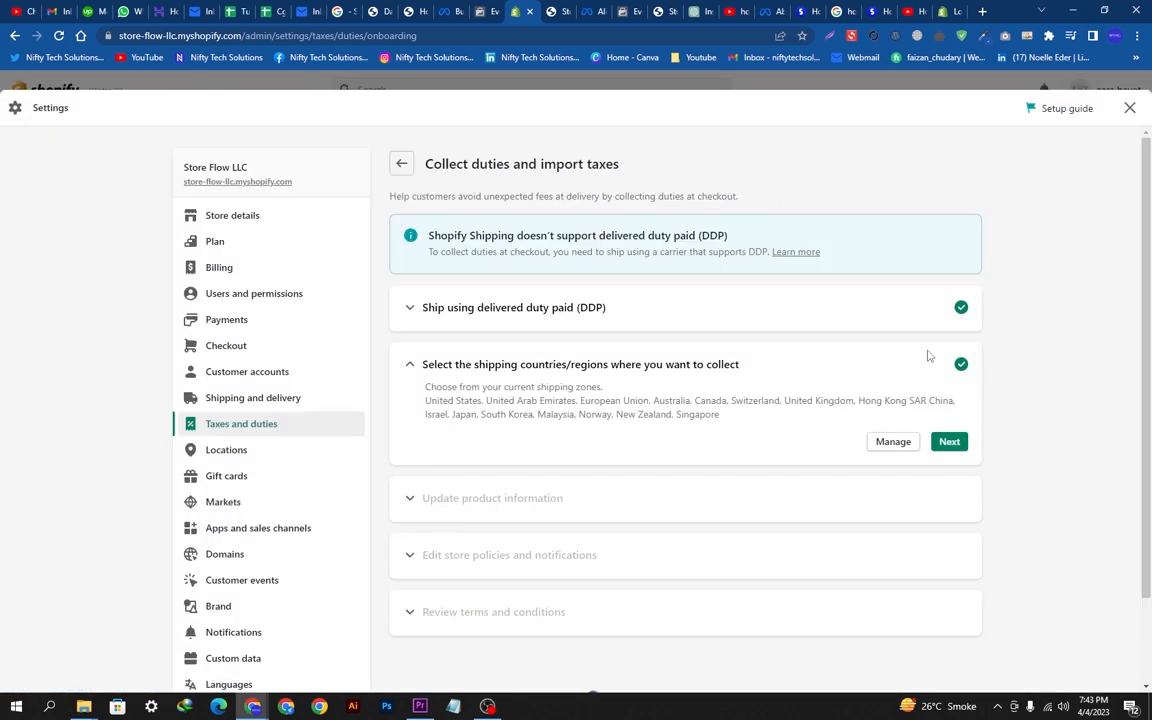
# Open the new shipping zone link from the countries/regions list in a separate tab, view the General shipping profile, and return to the list
pyautogui.click(893, 441)
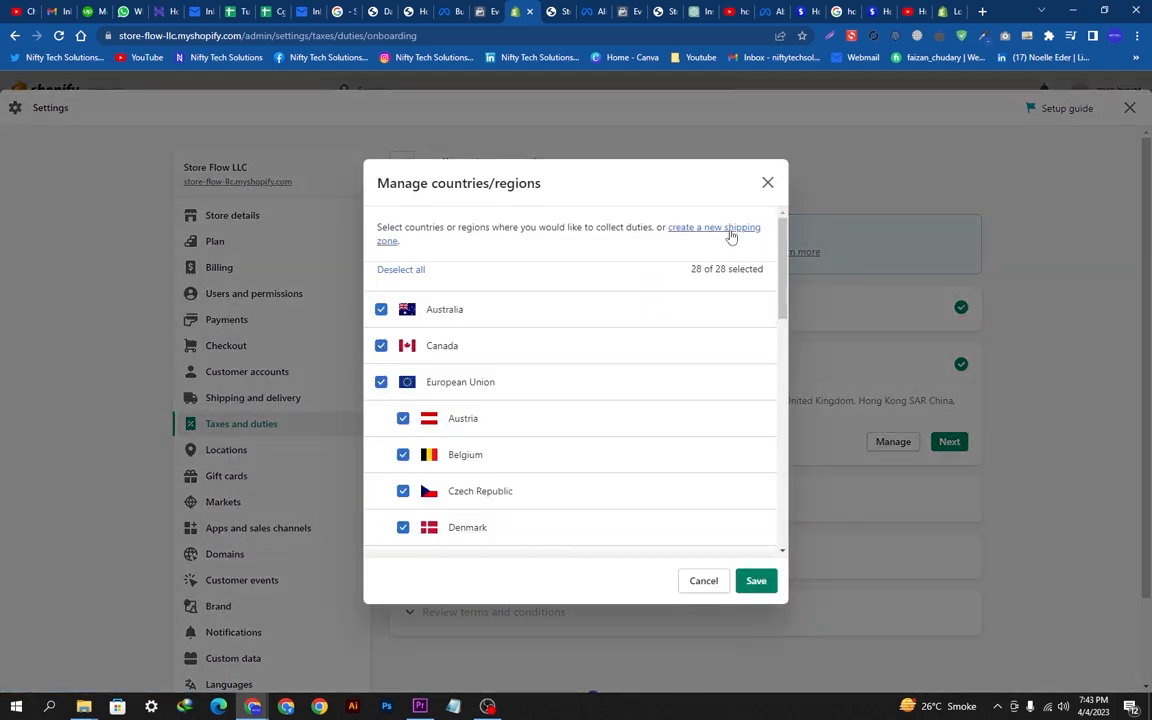
pyautogui.rightClick(731, 233)
pyautogui.click(750, 237)
pyautogui.click(535, 11)
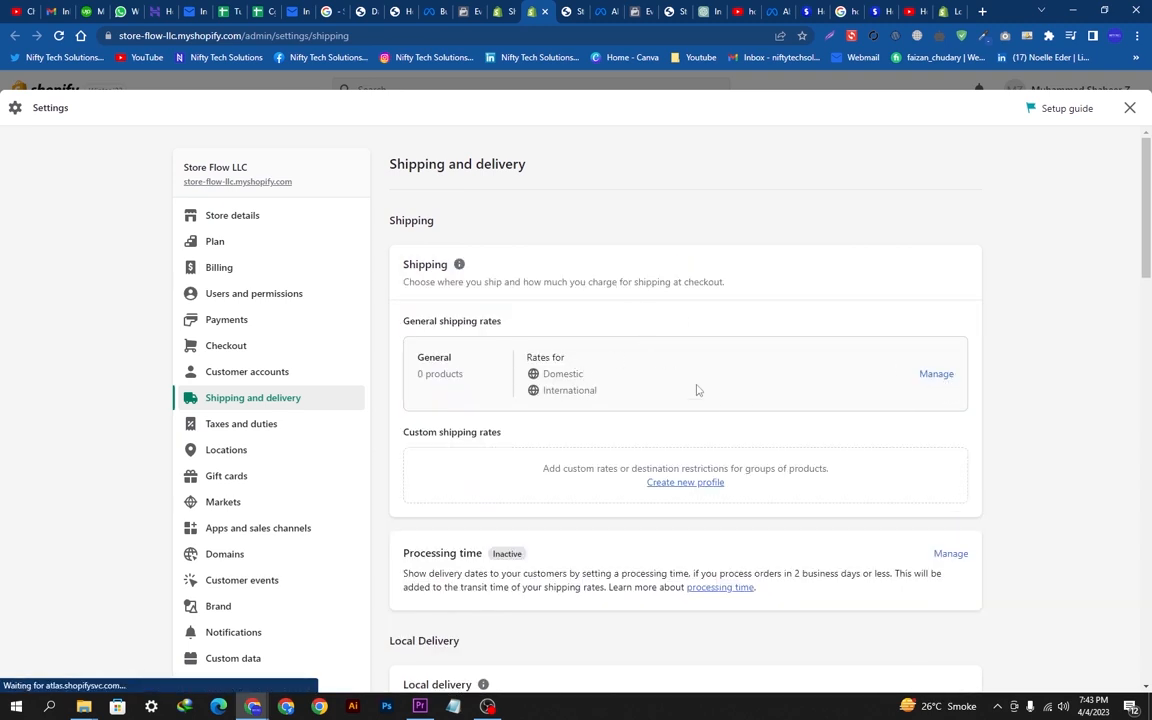
pyautogui.click(933, 376)
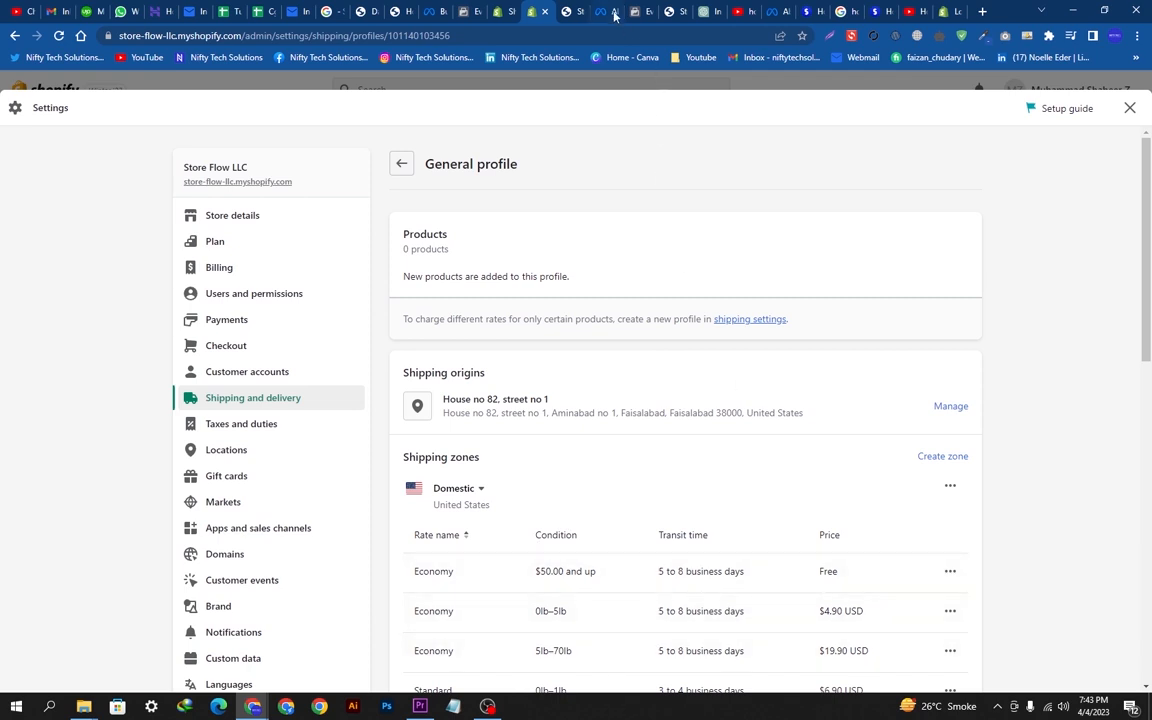
pyautogui.click(499, 10)
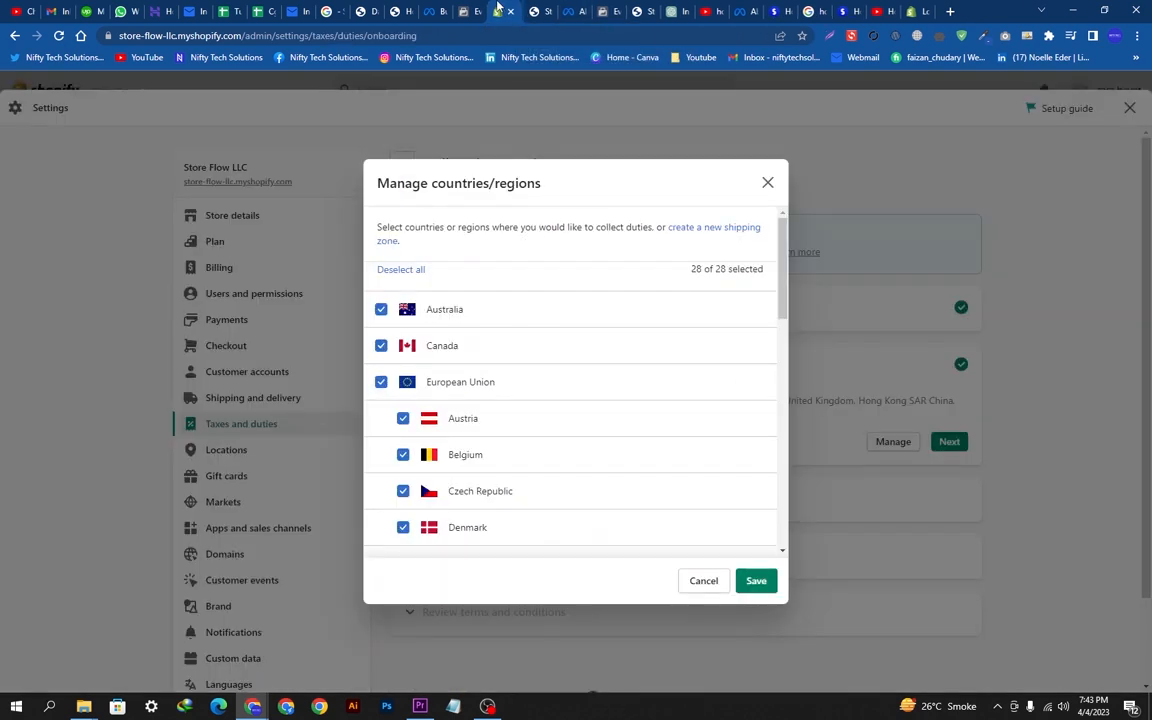
# Save the selected duty collection countries/regions and continue to the product information stage
pyautogui.click(770, 588)
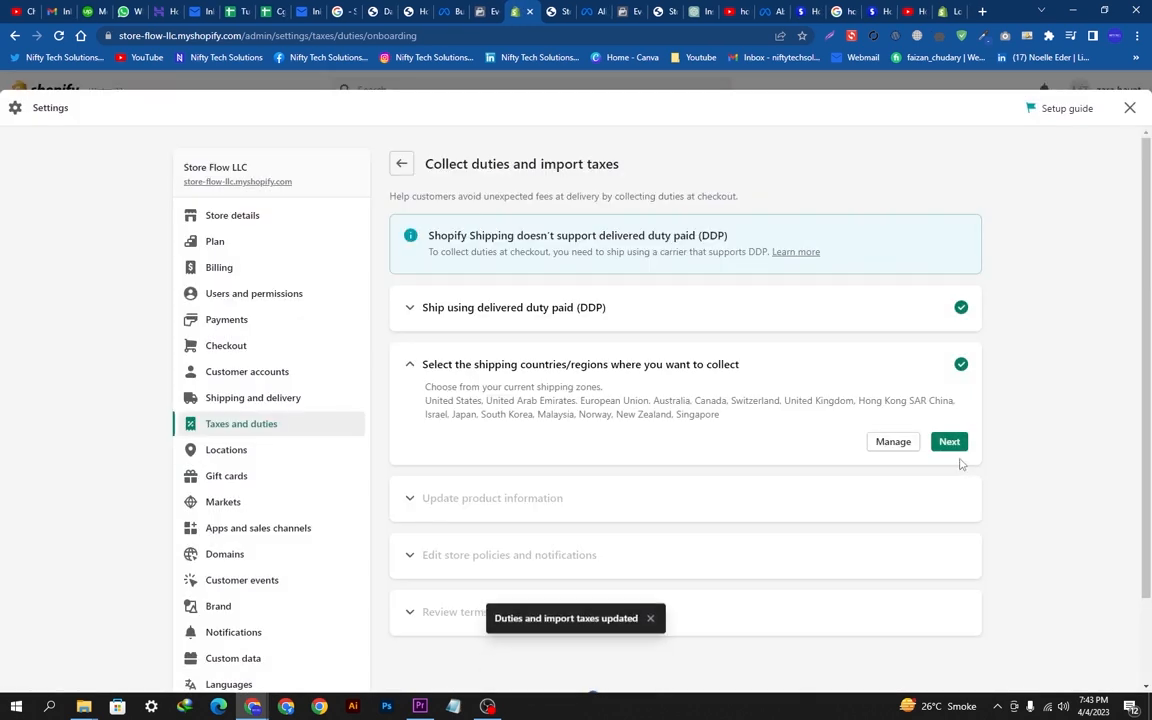
pyautogui.click(949, 441)
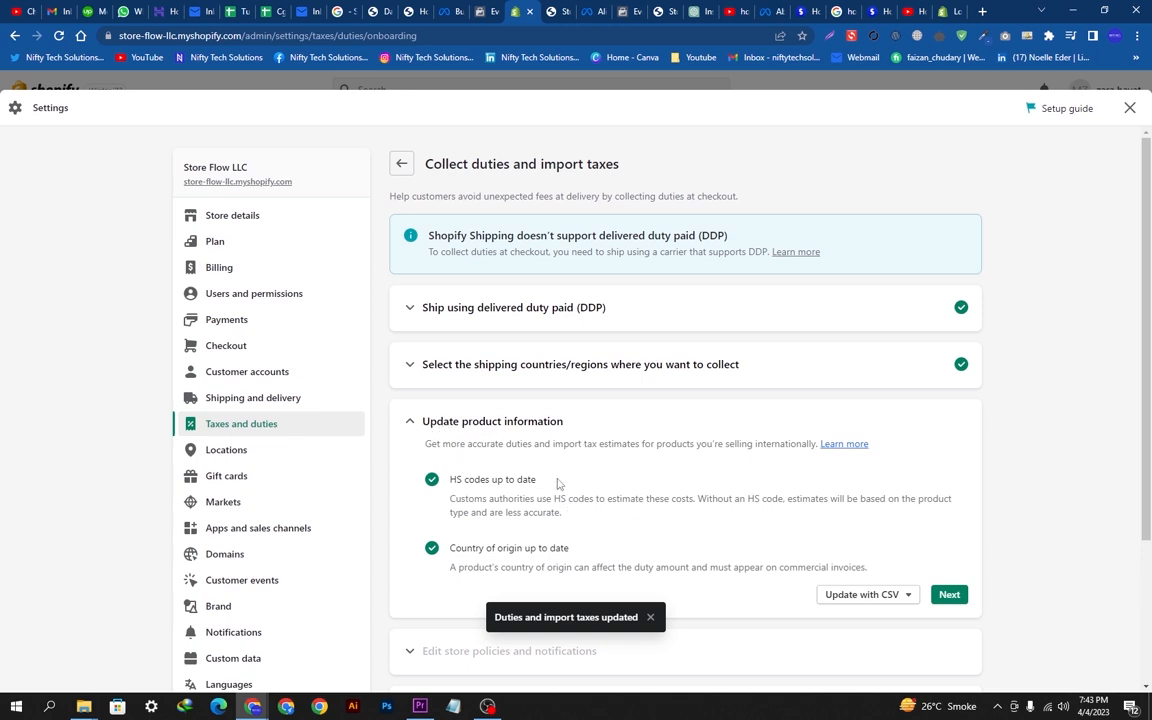
# Review the HS code, country of origin and CSV update options, and continue to the store policies and notifications stage
pyautogui.moveTo(558, 483); pyautogui.dragTo(443, 484)
pyautogui.moveTo(554, 536); pyautogui.dragTo(499, 542)
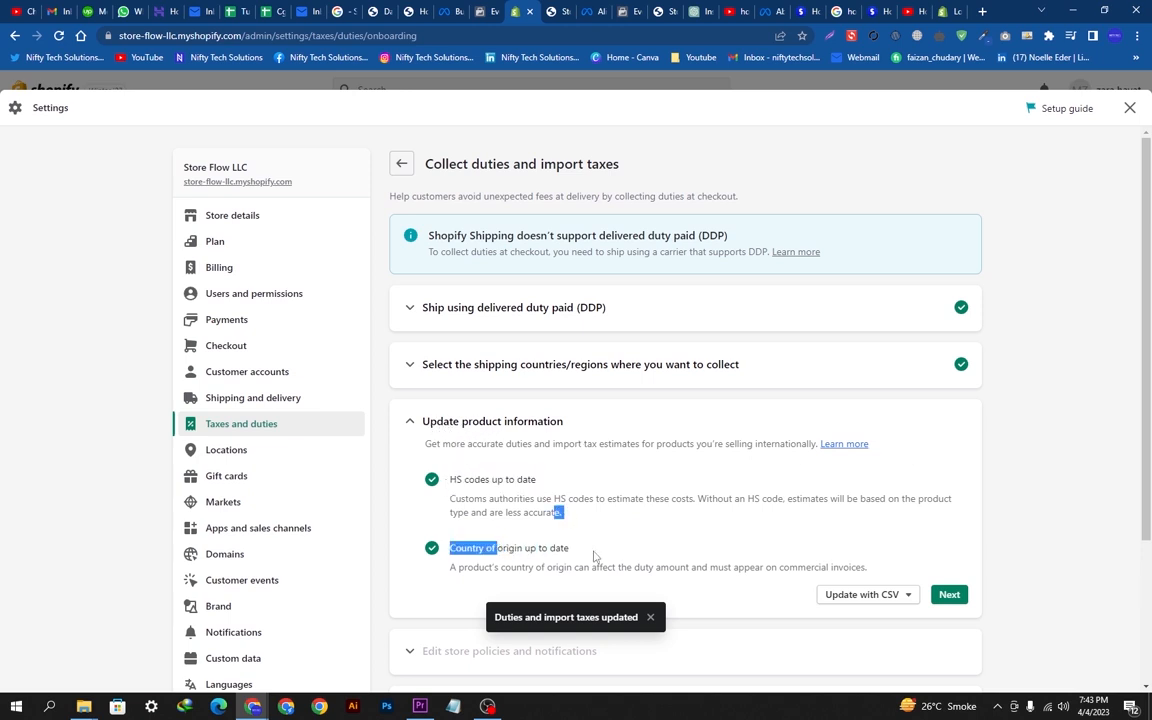
pyautogui.moveTo(588, 552); pyautogui.dragTo(462, 545)
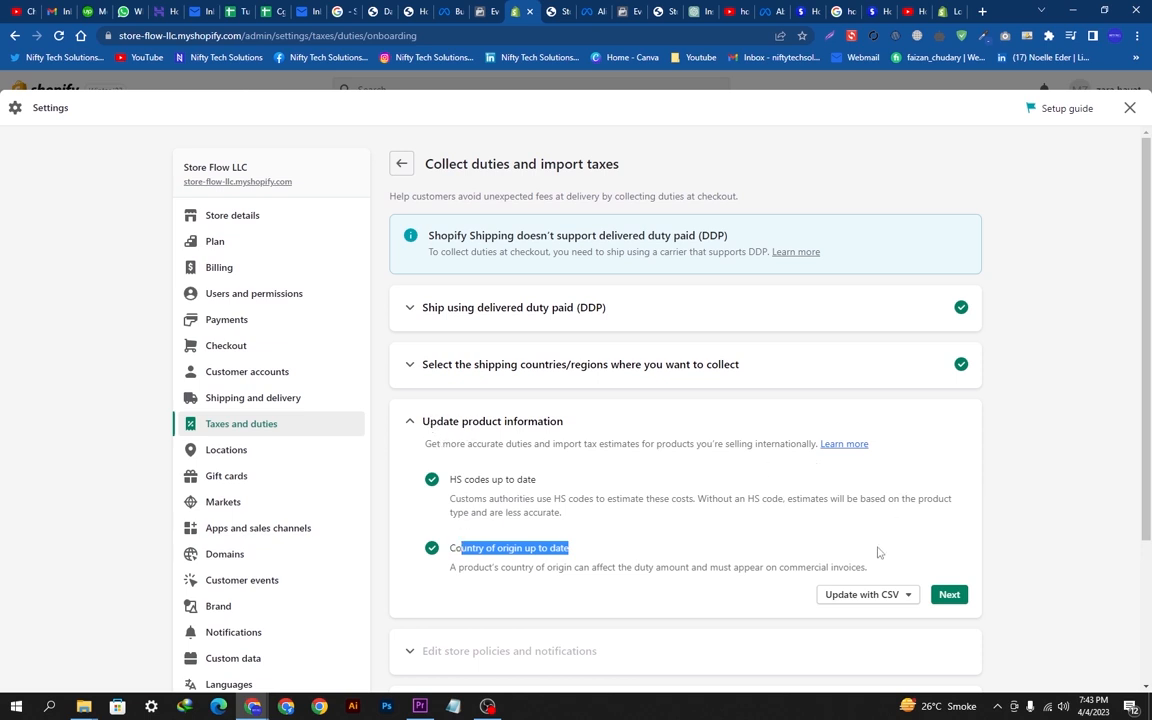
pyautogui.click(908, 596)
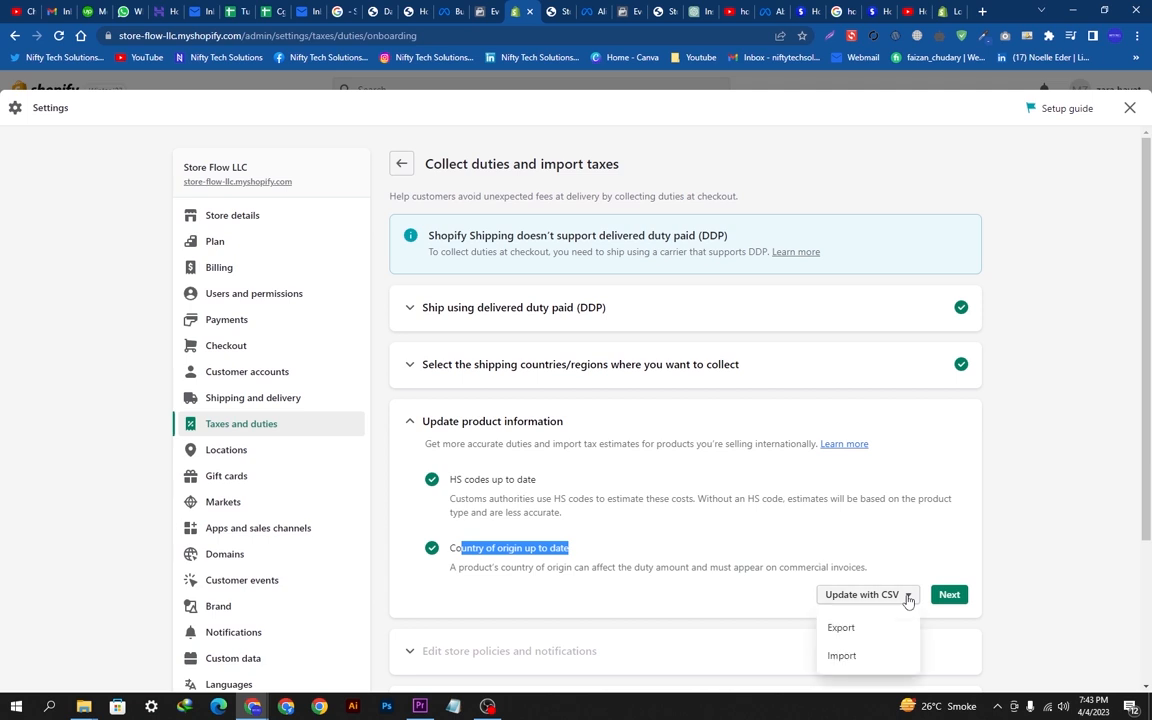
pyautogui.click(908, 596)
pyautogui.click(793, 552)
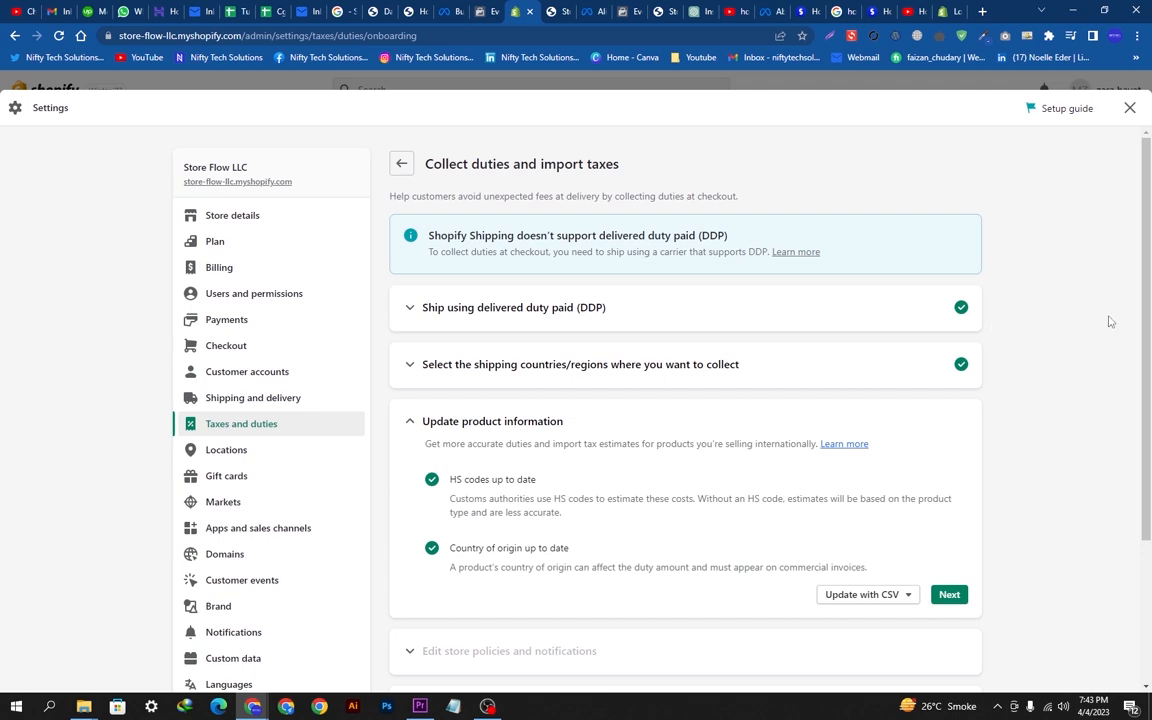
pyautogui.scroll(-2, 1030, 280)
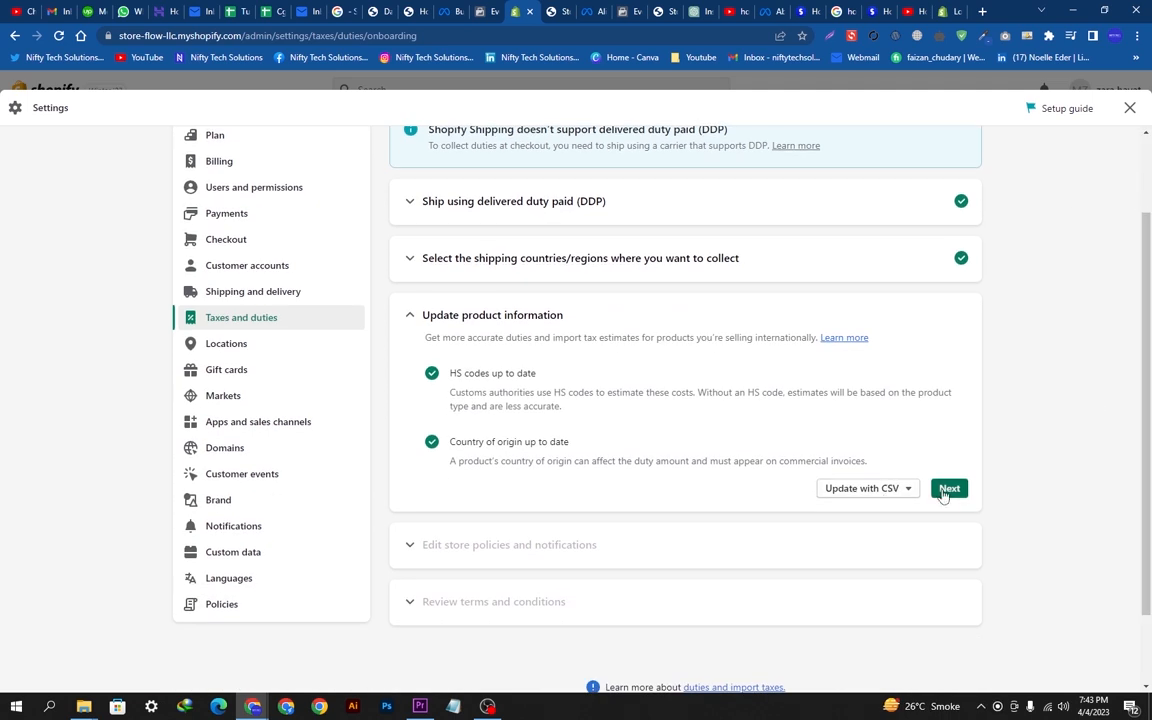
pyautogui.click(947, 490)
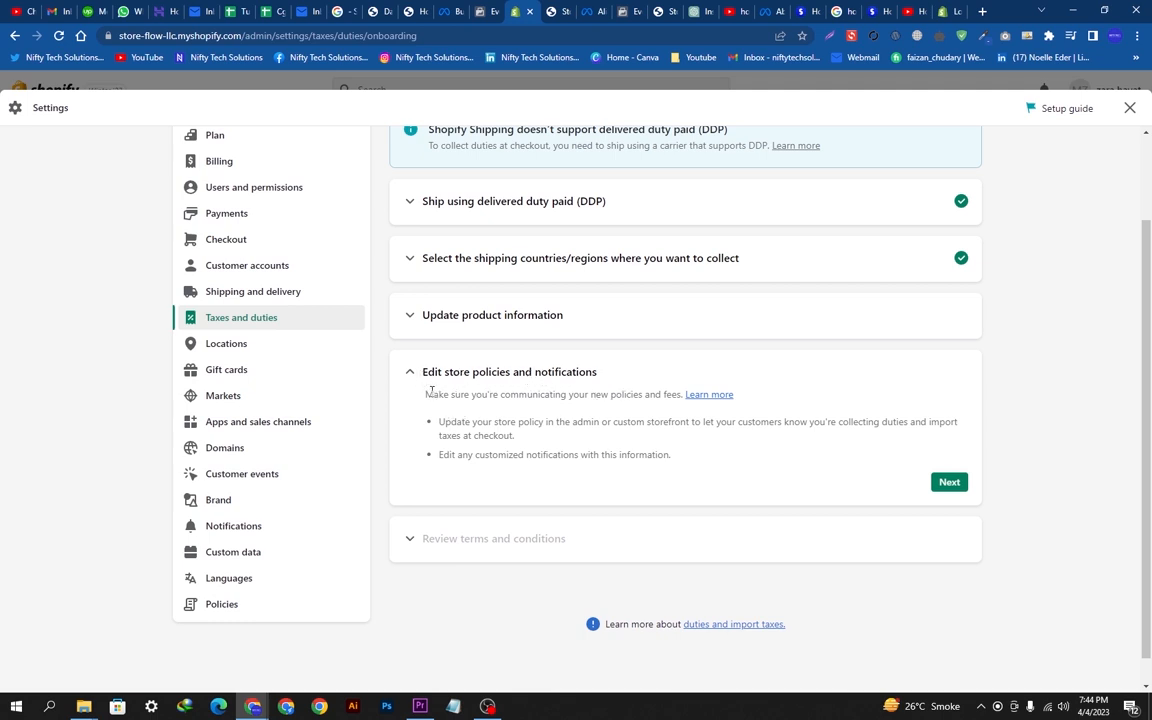
# Review the guidance on updating store policies and customized notifications, and continue to the terms and conditions stage
pyautogui.moveTo(428, 394); pyautogui.dragTo(754, 393)
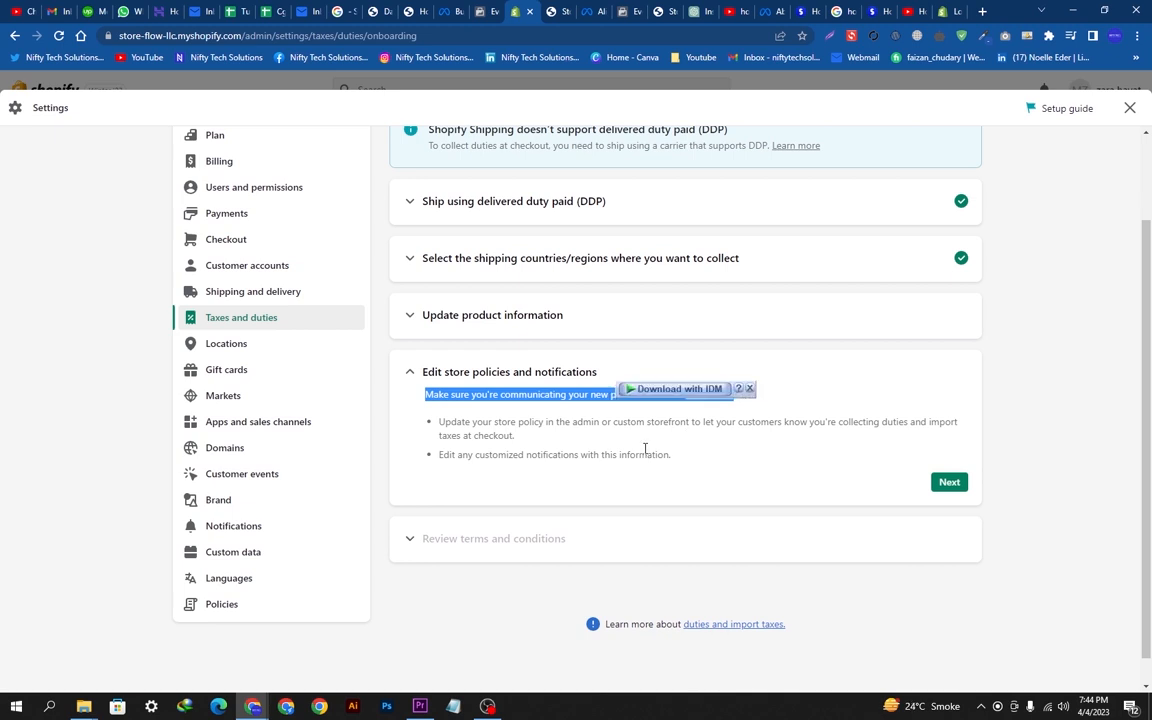
pyautogui.moveTo(680, 458); pyautogui.dragTo(452, 423)
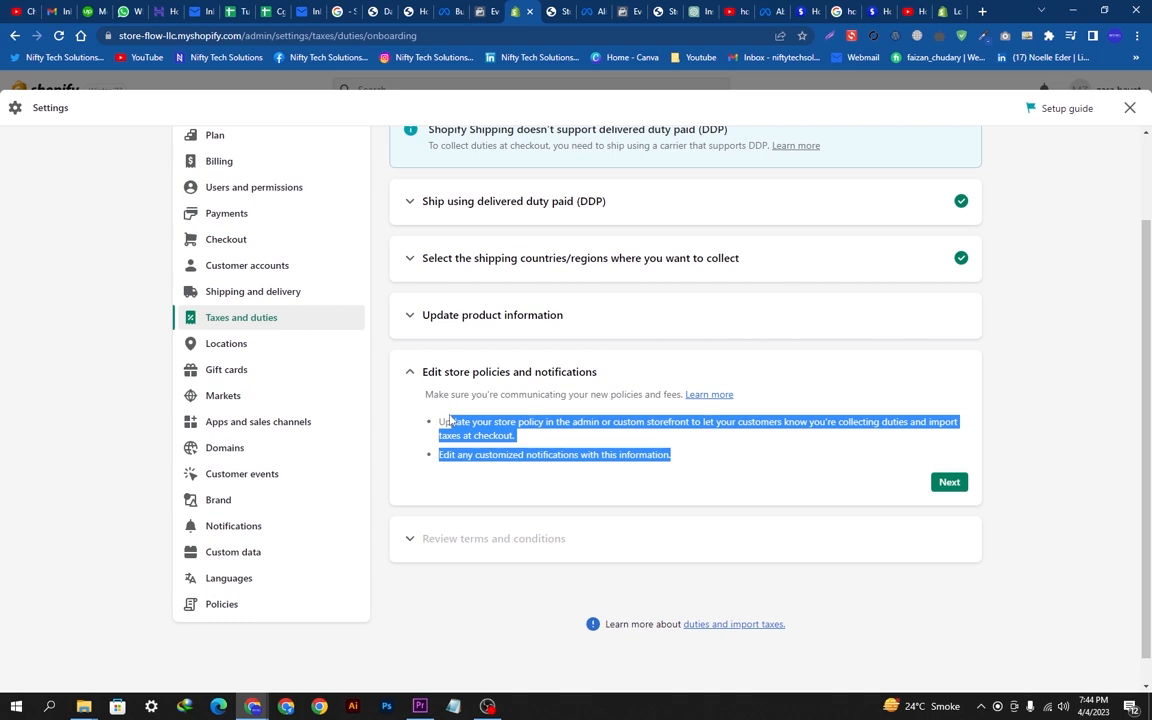
pyautogui.click(587, 436)
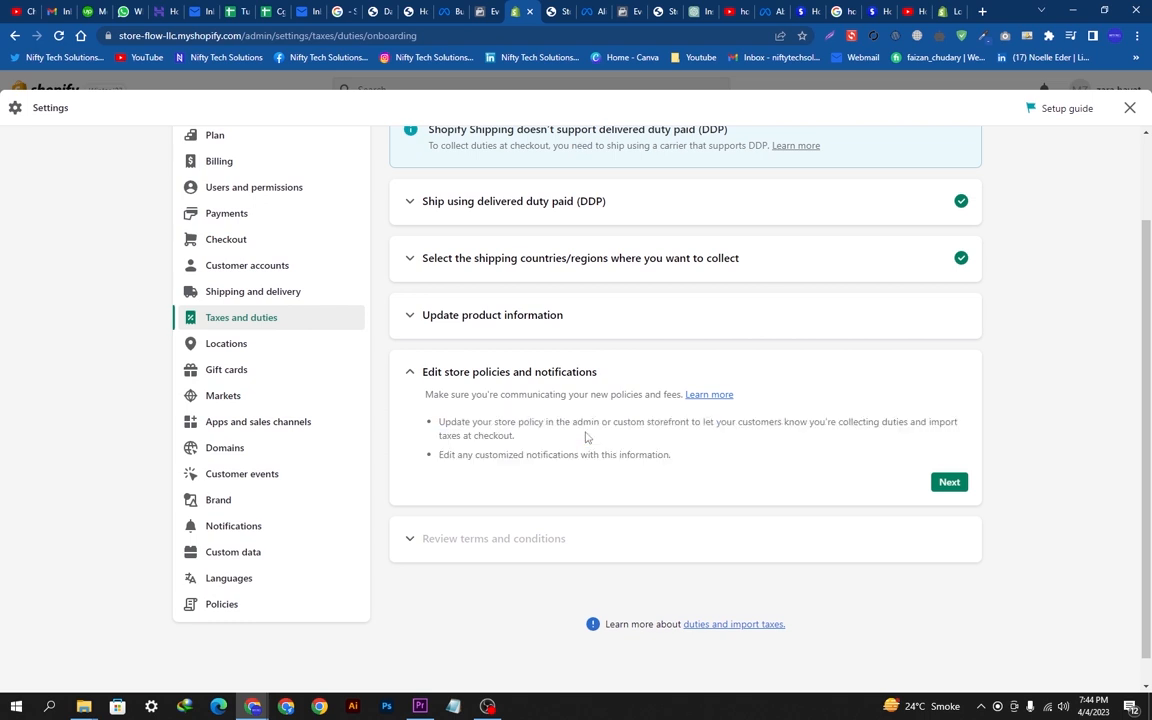
pyautogui.moveTo(692, 458); pyautogui.dragTo(426, 391)
pyautogui.click(750, 453)
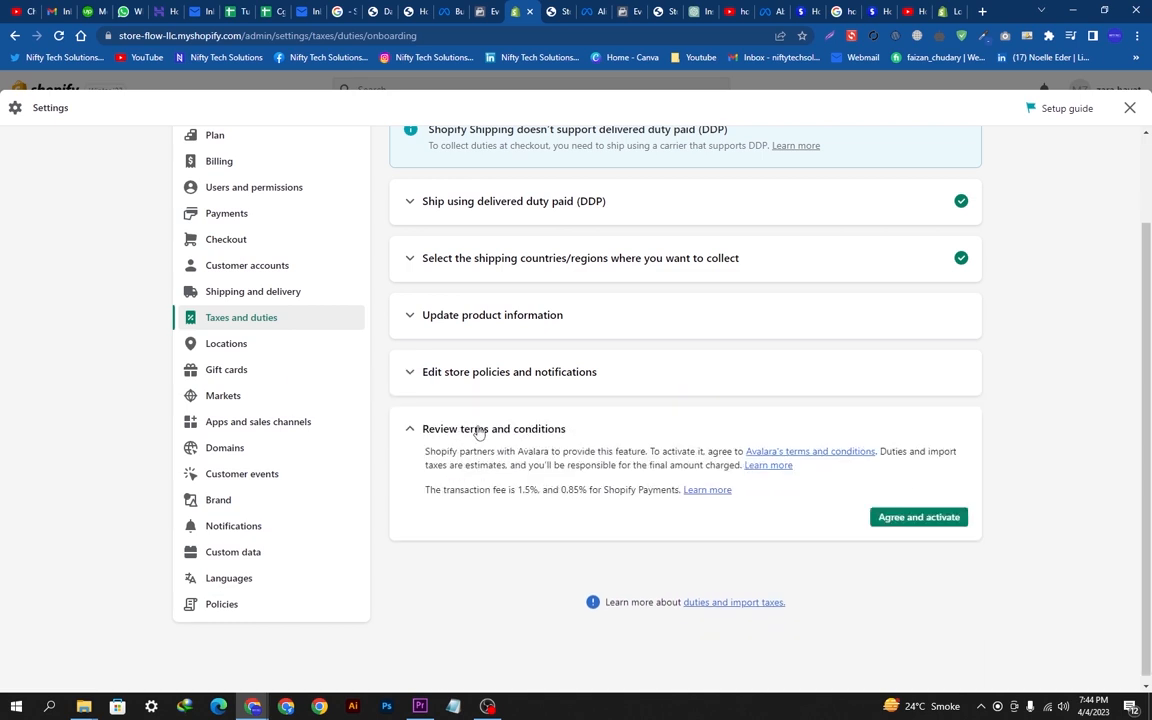
# Review Avalara's terms and the transaction fee details, and agree to activate duties and import tax collection
pyautogui.moveTo(417, 456); pyautogui.dragTo(717, 484)
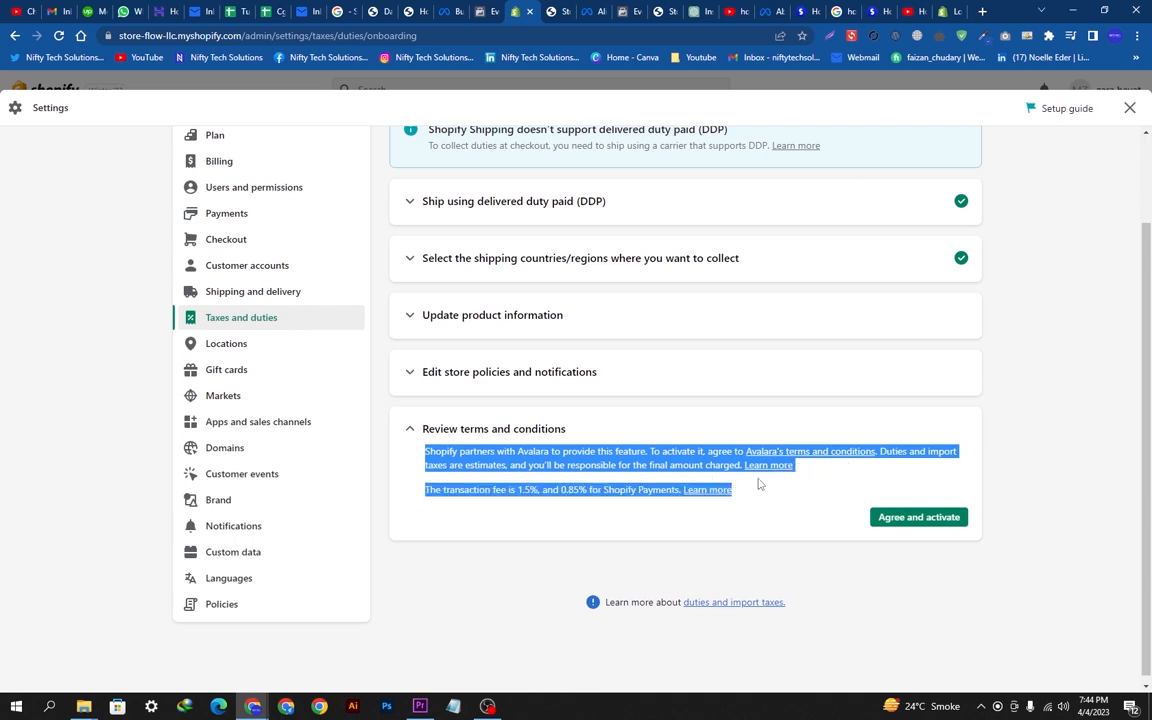
pyautogui.click(474, 488)
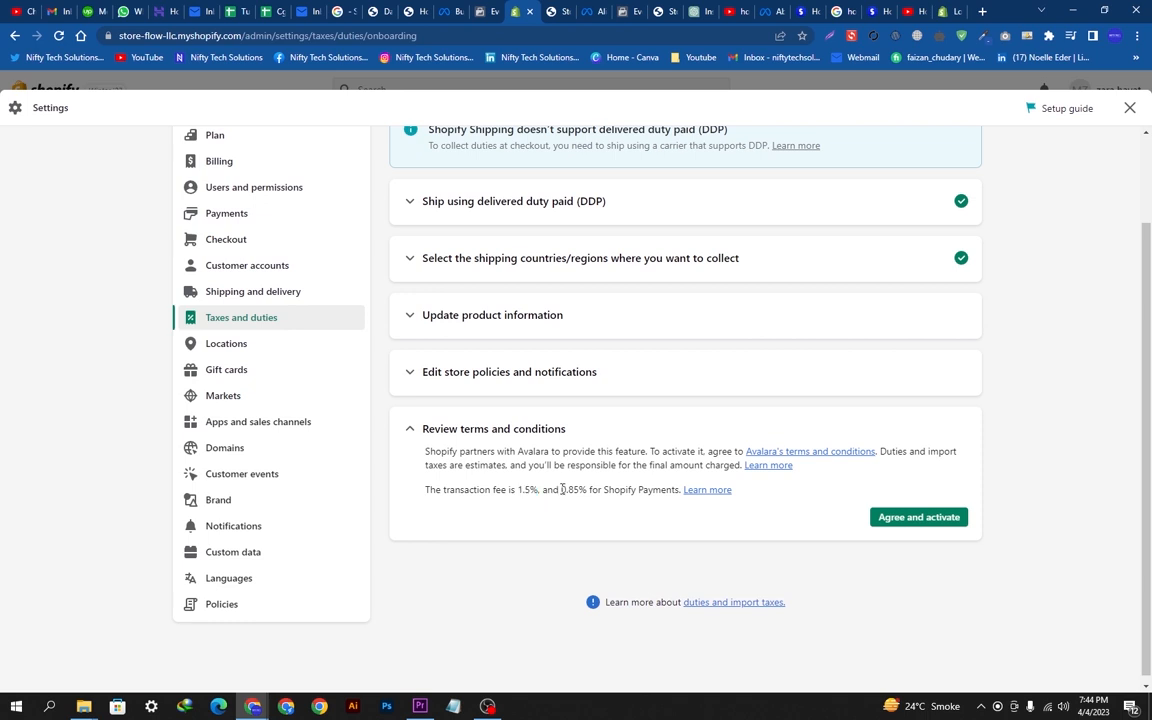
pyautogui.moveTo(561, 489); pyautogui.dragTo(580, 488)
pyautogui.click(675, 511)
pyautogui.click(939, 518)
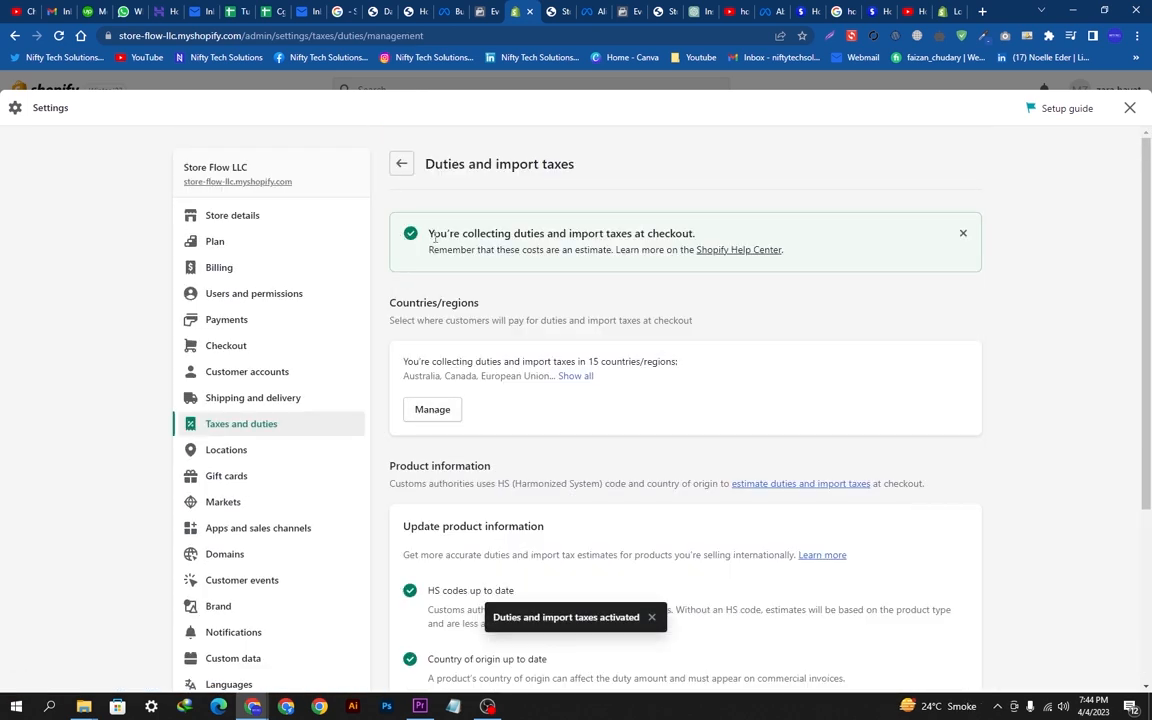
# Review the duties collection notice and the countries/regions summary on the Duties and import taxes page
pyautogui.moveTo(432, 240); pyautogui.dragTo(693, 237)
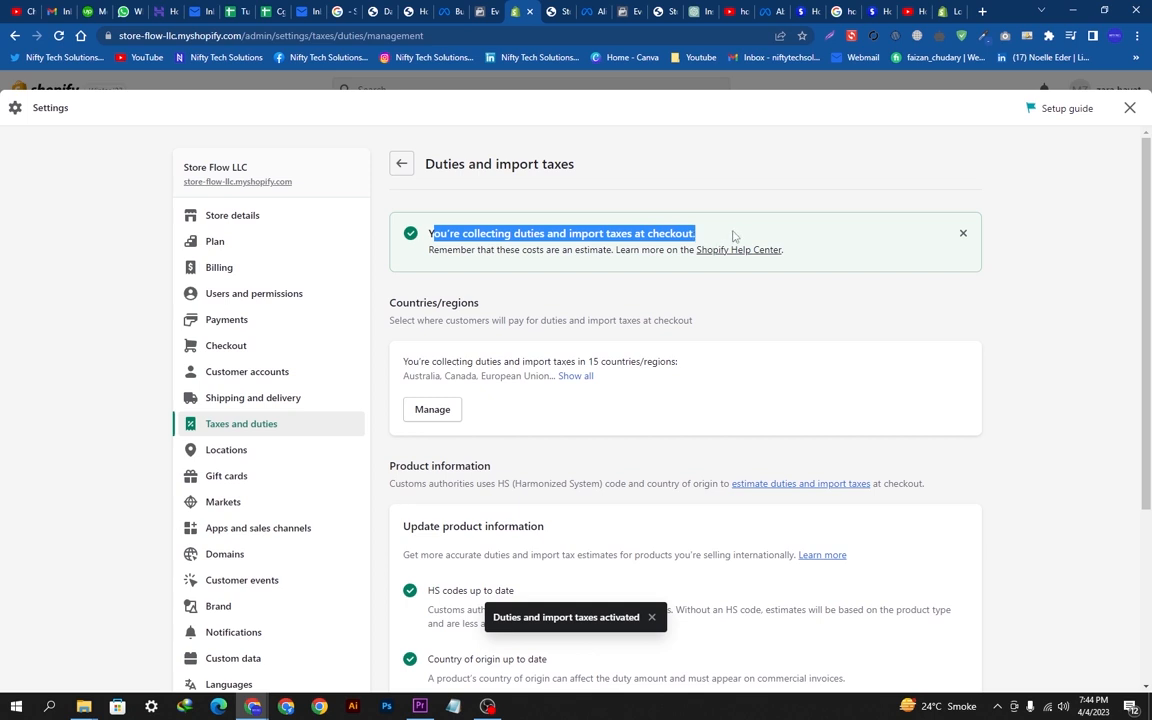
pyautogui.click(785, 304)
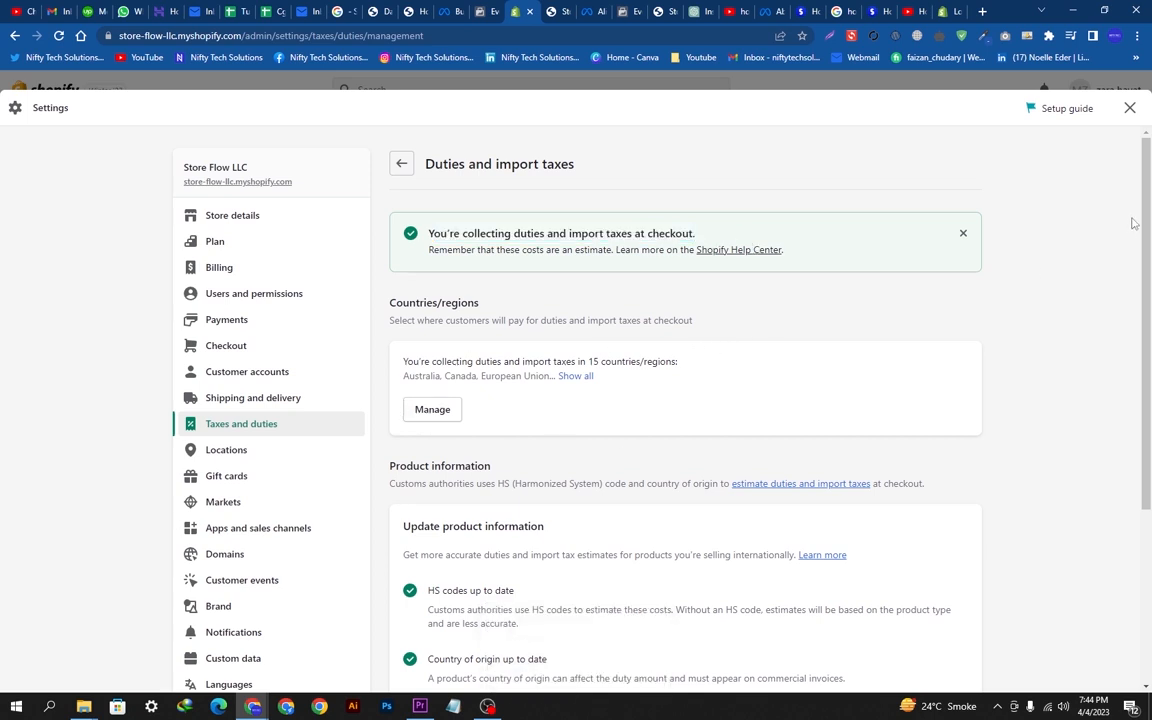
pyautogui.scroll(-1, 463, 369)
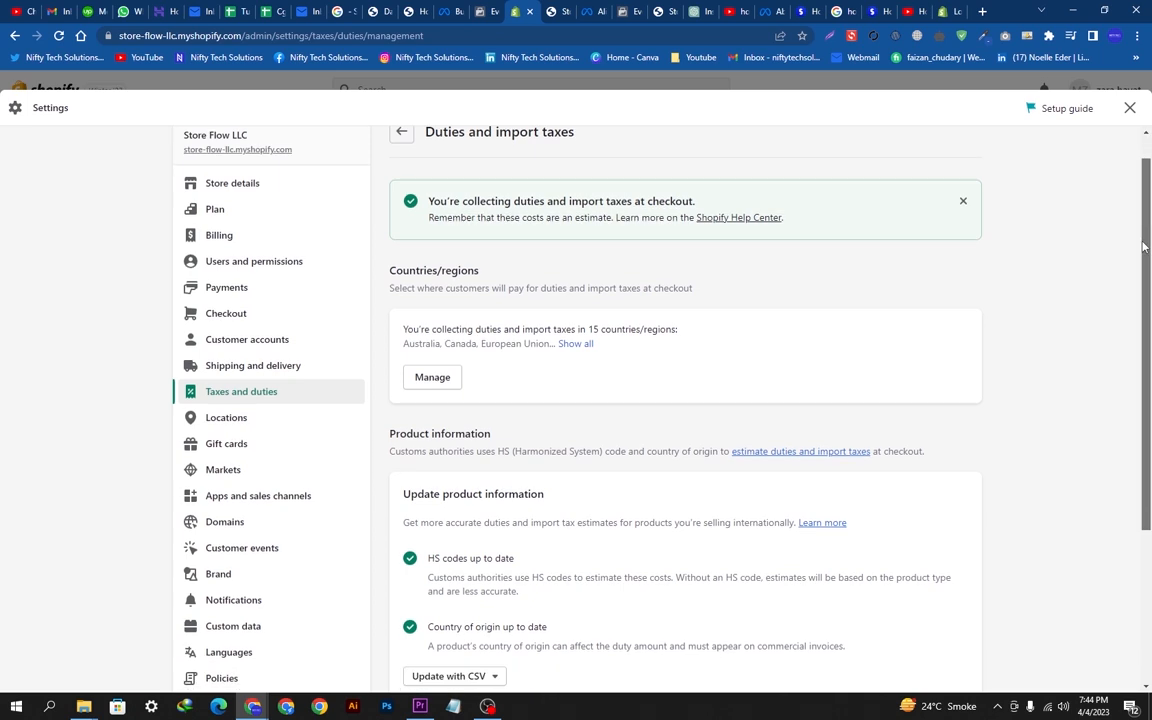
pyautogui.moveTo(409, 329); pyautogui.dragTo(689, 327)
pyautogui.click(616, 346)
# Clear the whole duty collection countries/regions selection, select only United States, United Kingdom and United Arab Emirates, and save
pyautogui.click(431, 376)
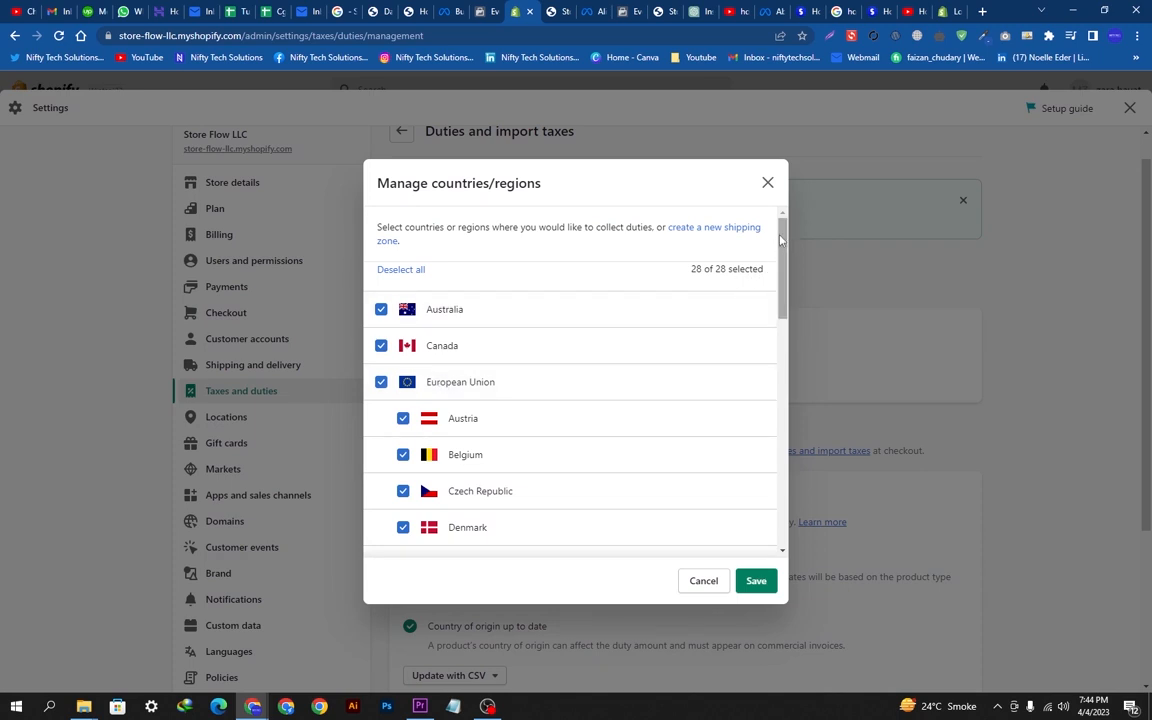
pyautogui.scroll(-6, 752, 390)
pyautogui.scroll(-2, 750, 413)
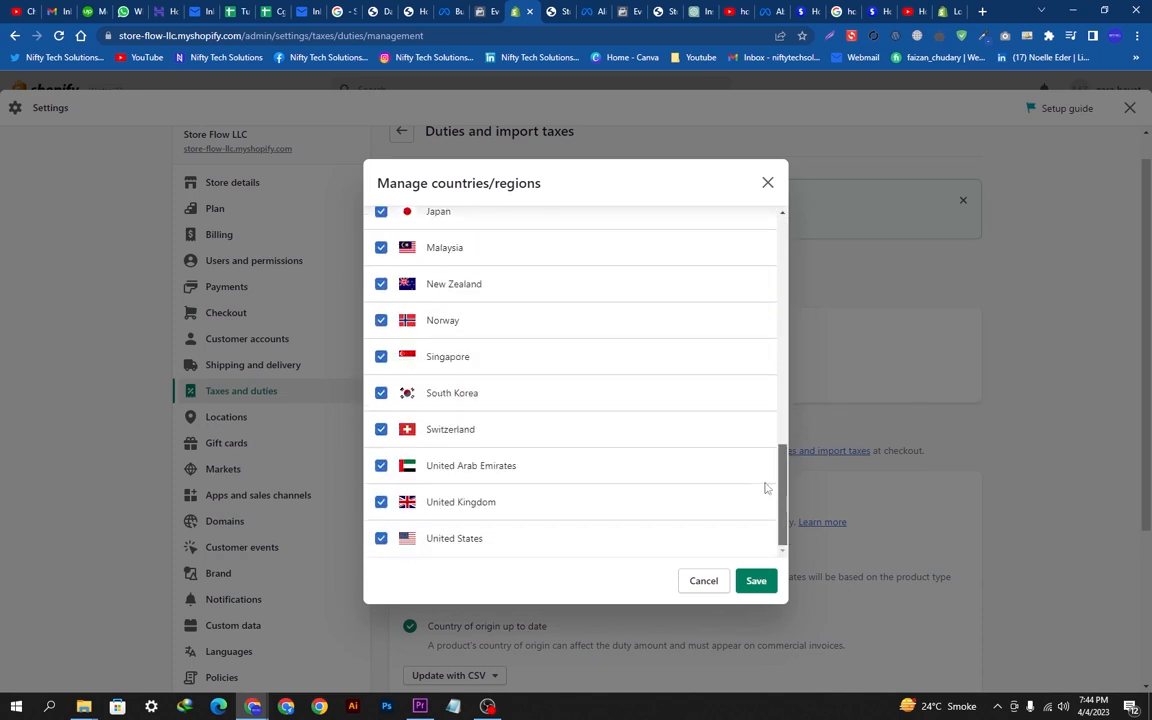
pyautogui.scroll(8, 452, 490)
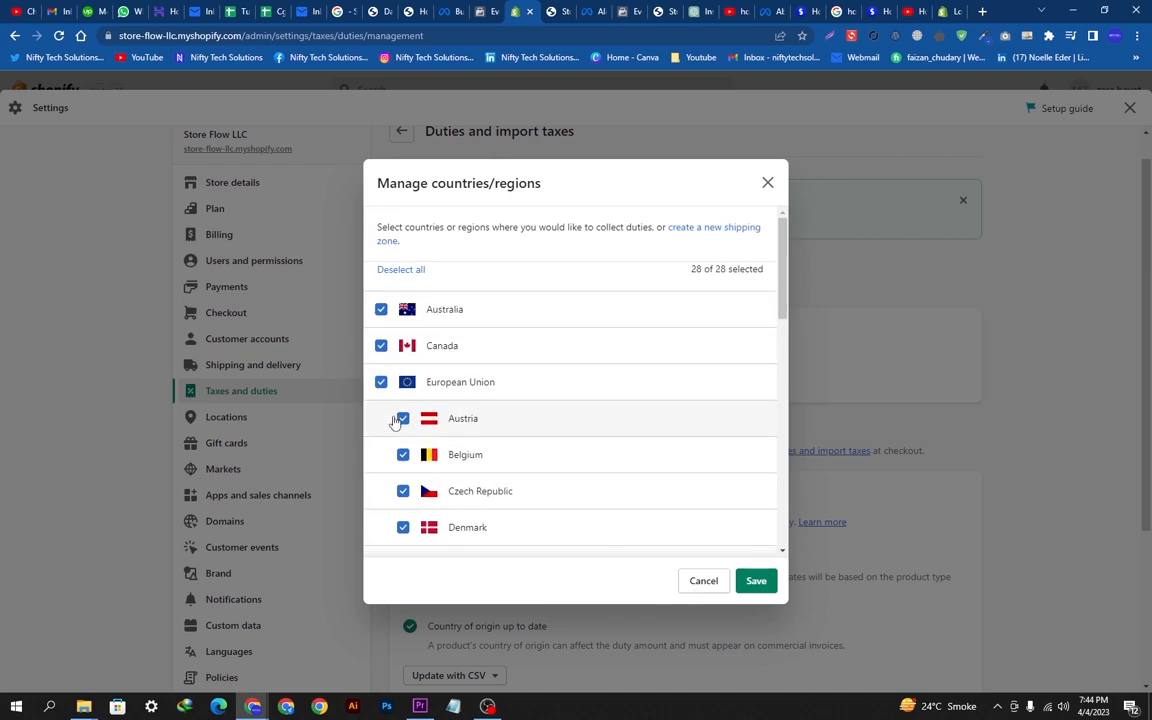
pyautogui.click(400, 271)
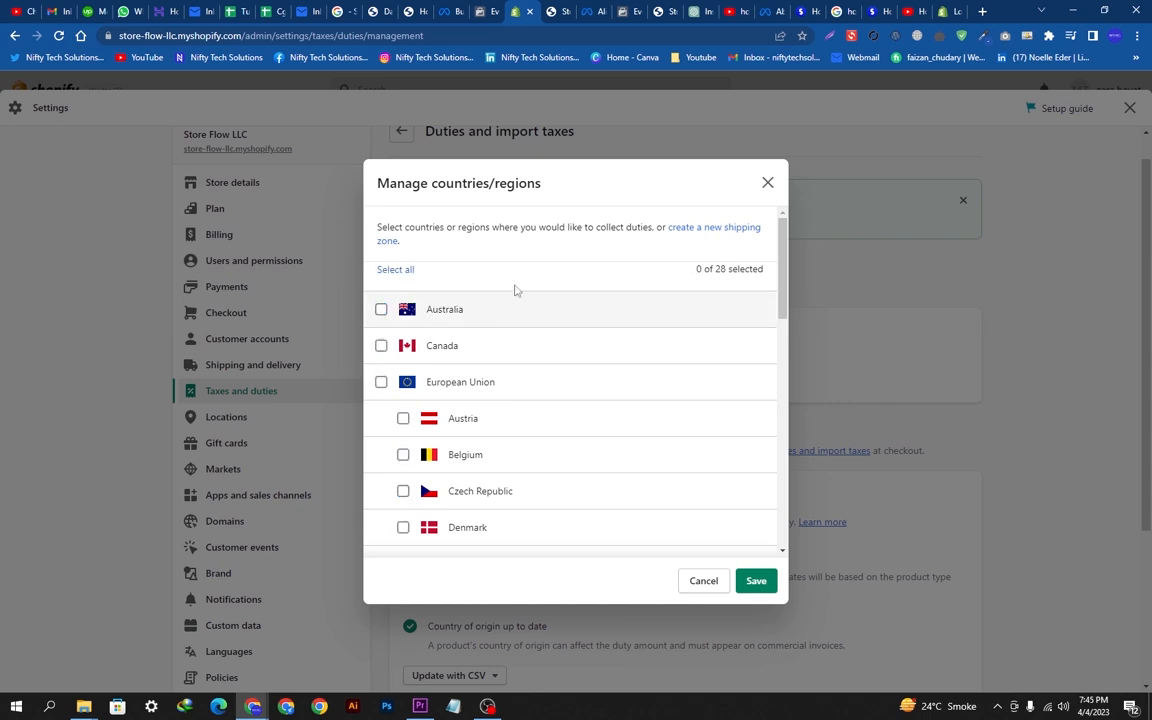
pyautogui.scroll(-8, 468, 370)
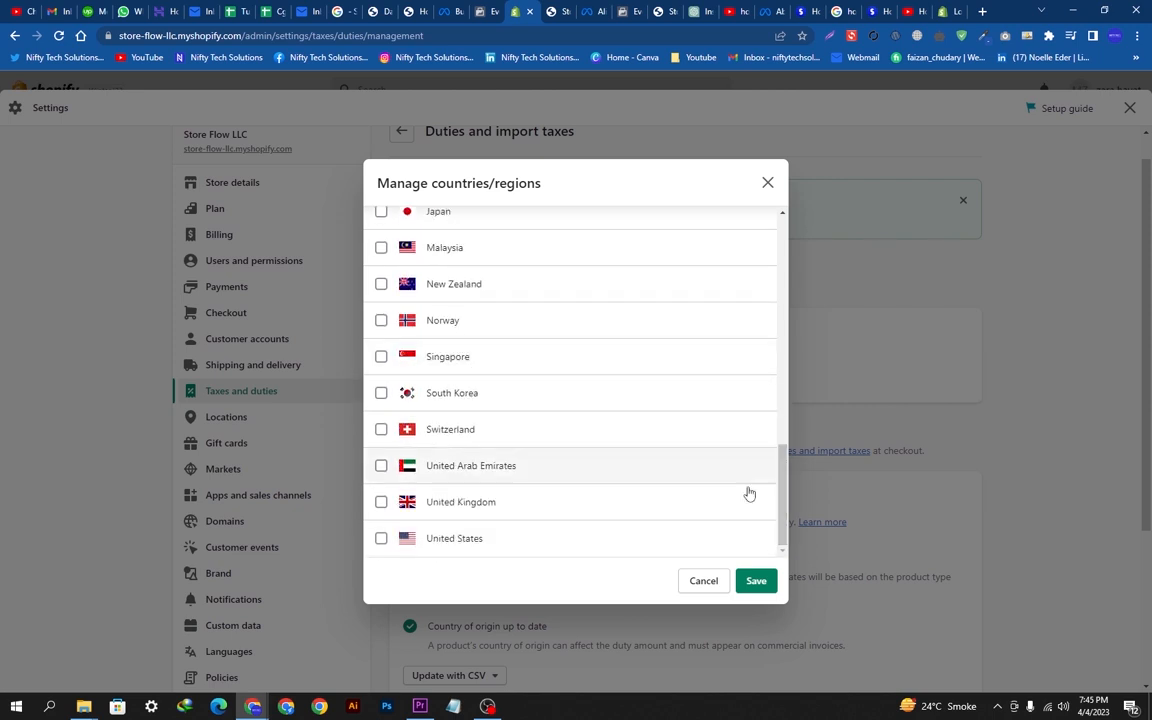
pyautogui.click(382, 539)
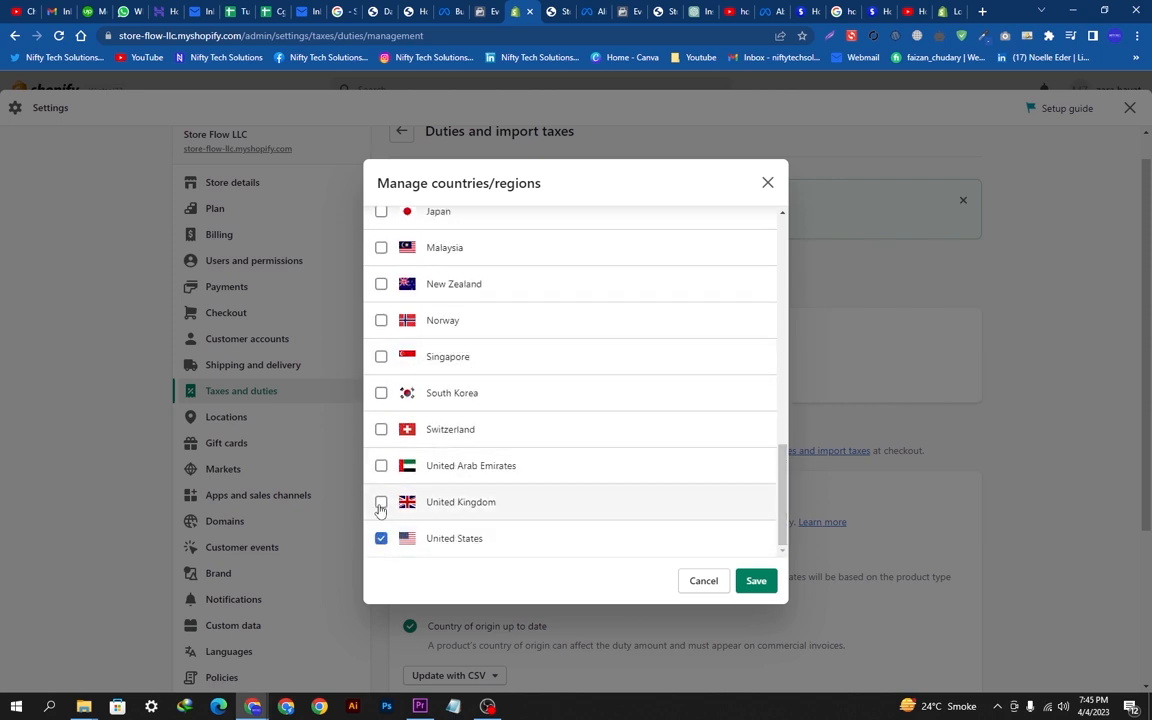
pyautogui.click(381, 502)
pyautogui.click(381, 466)
pyautogui.click(758, 581)
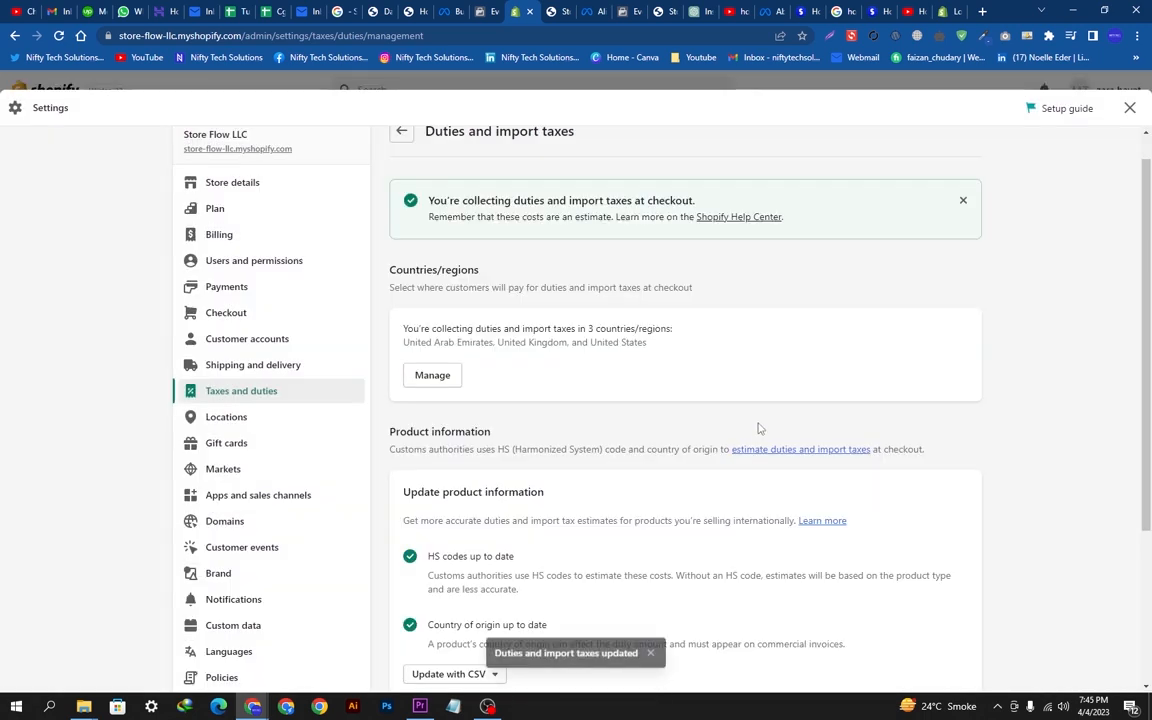
# View the storefront home page in its own tab, return to the duties and import taxes management page and look it over
pyautogui.click(553, 8)
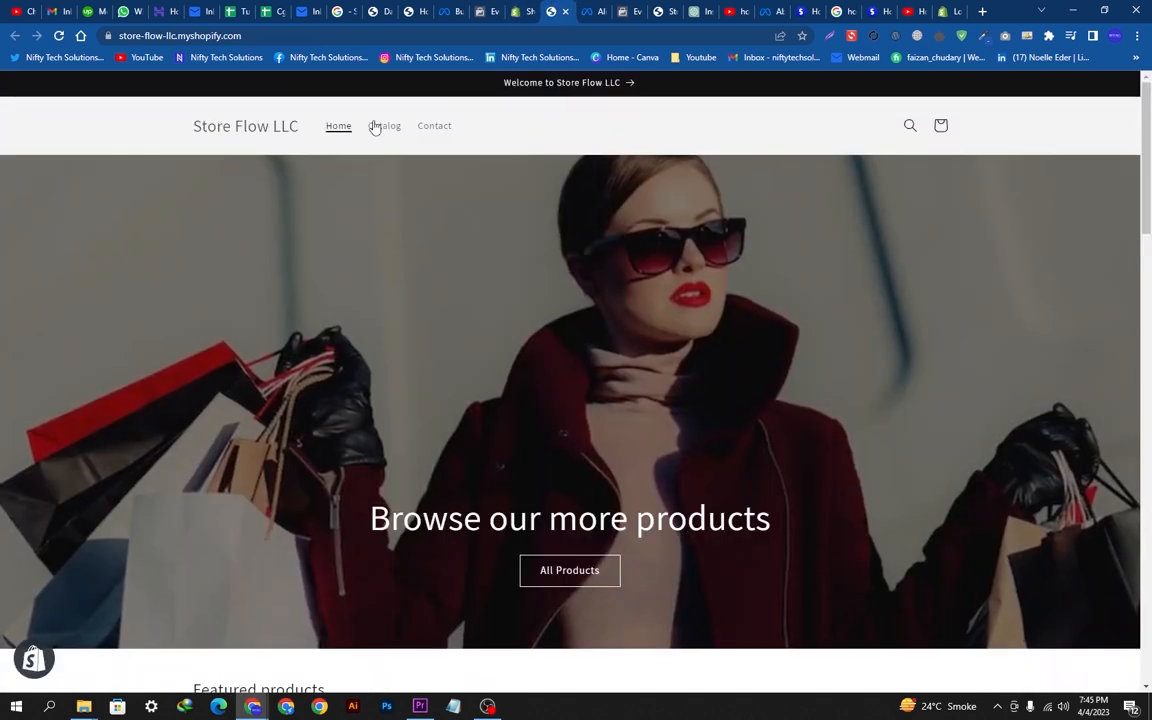
pyautogui.click(519, 13)
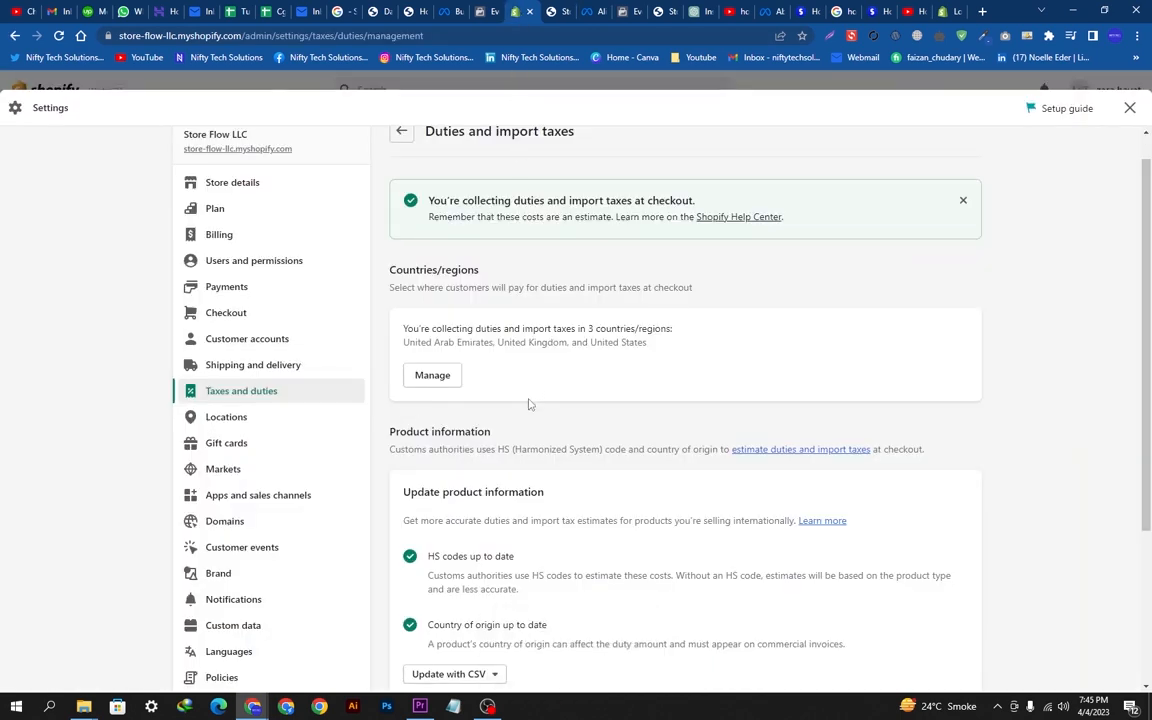
pyautogui.scroll(-3, 530, 404)
pyautogui.scroll(4, 527, 405)
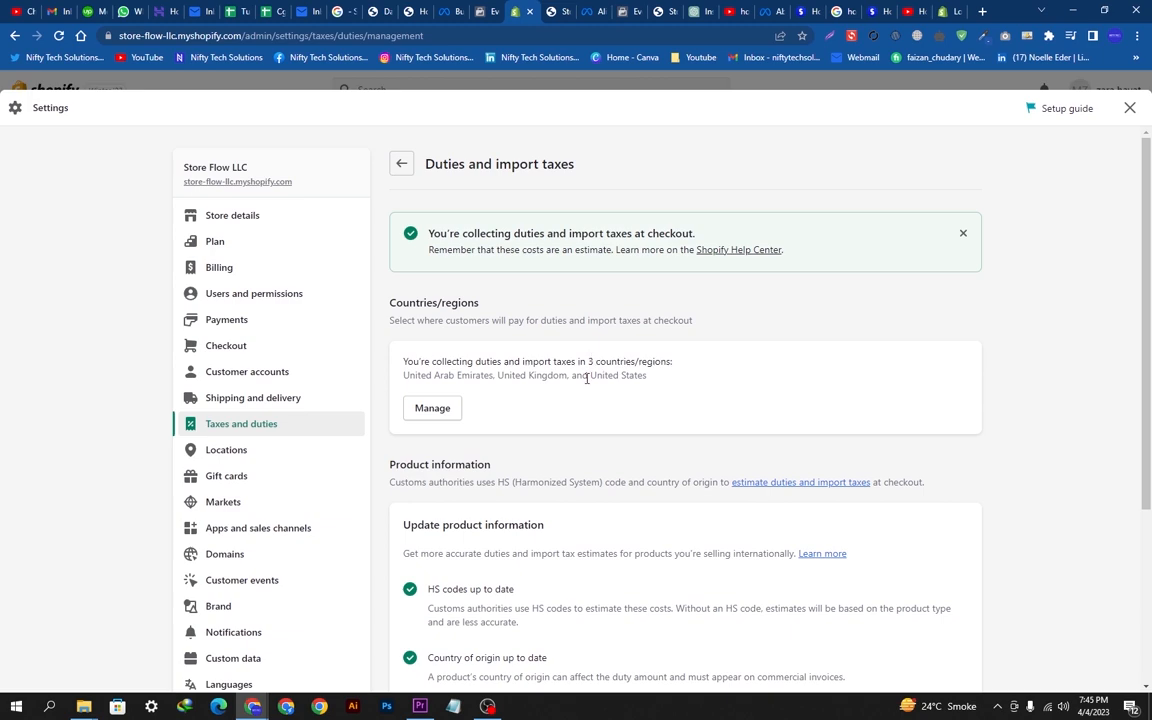
pyautogui.scroll(-3, 633, 362)
pyautogui.scroll(3, 630, 364)
pyautogui.scroll(-3, 530, 460)
pyautogui.scroll(3, 532, 455)
# Remove United Arab Emirates and United Kingdom from the duty collection countries/regions, keeping only United States, and save
pyautogui.click(432, 410)
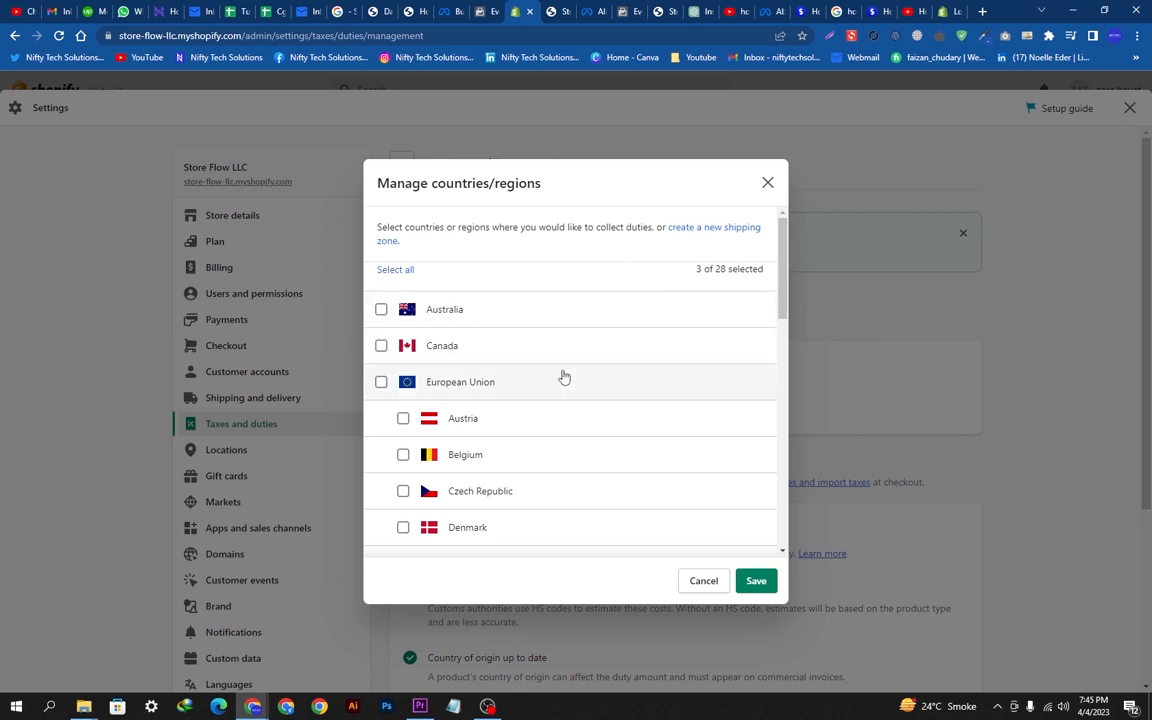
pyautogui.scroll(-5, 560, 379)
pyautogui.scroll(6, 520, 380)
pyautogui.scroll(-6, 470, 400)
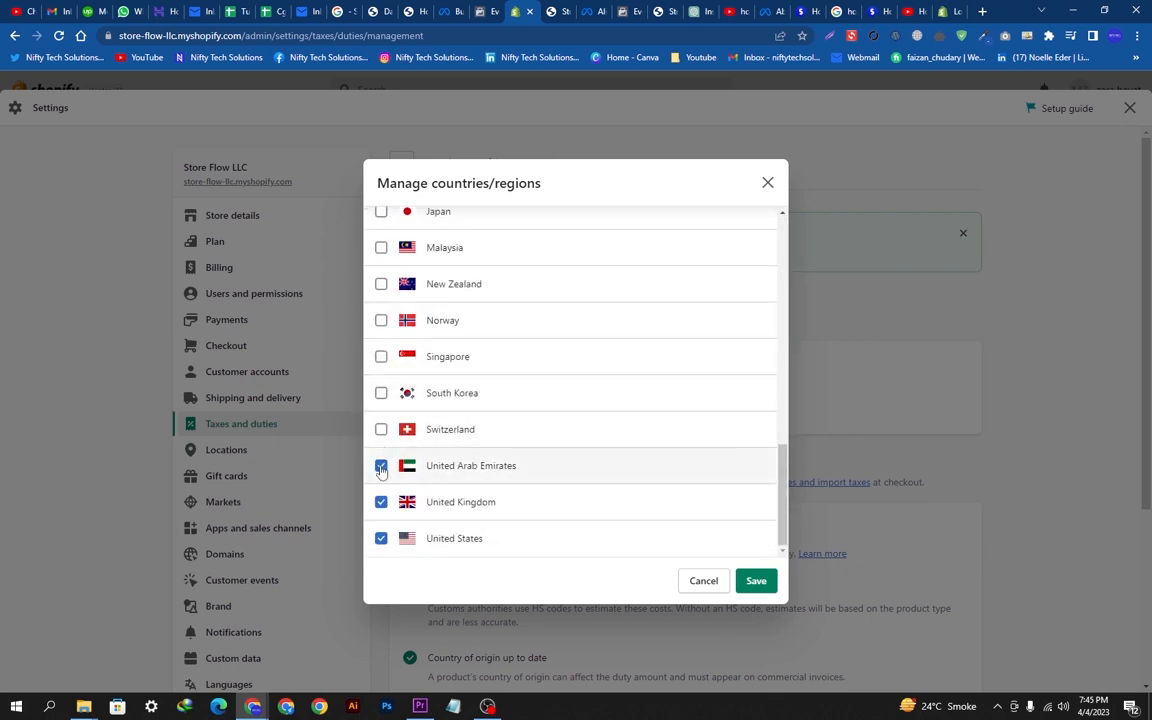
pyautogui.click(381, 465)
pyautogui.click(381, 502)
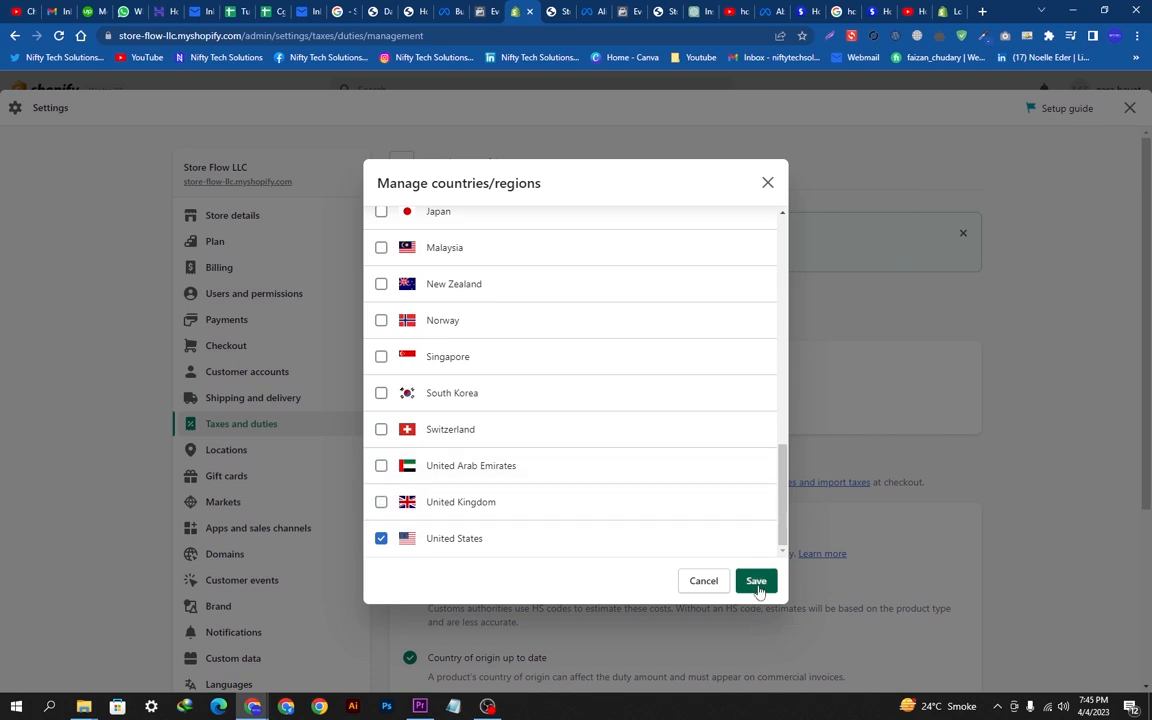
pyautogui.click(756, 581)
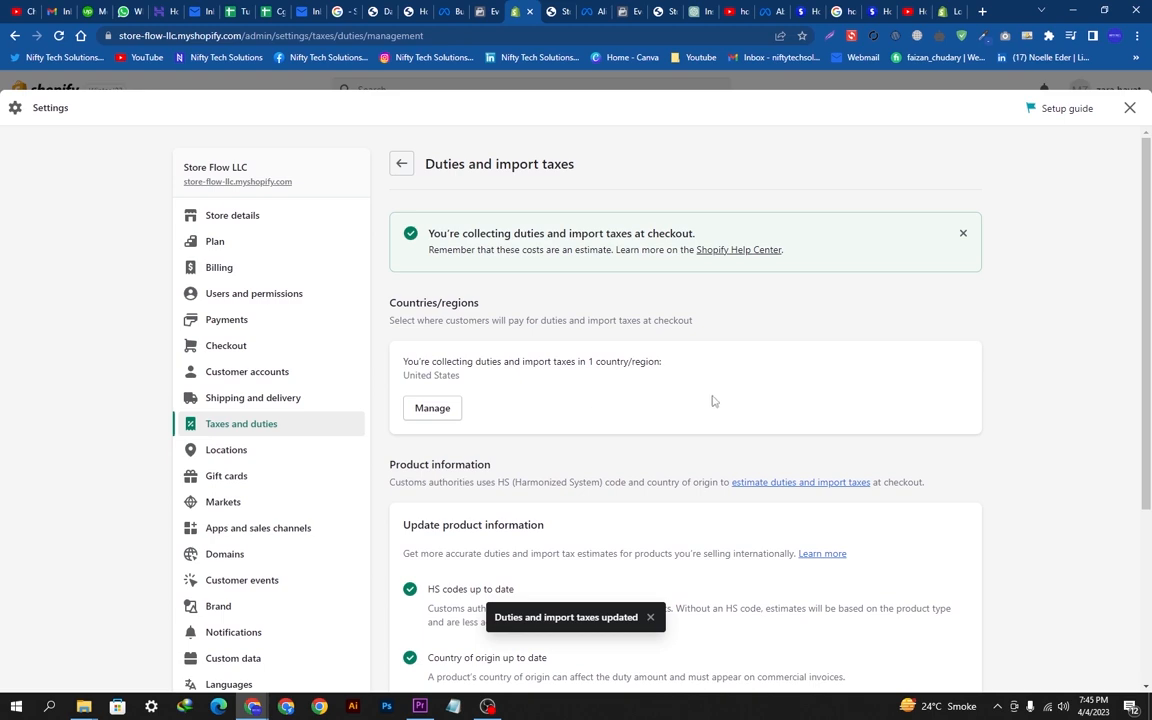
# Look over the product information and deactivation options, and go back to the Taxes and duties overview
pyautogui.scroll(-3, 700, 417)
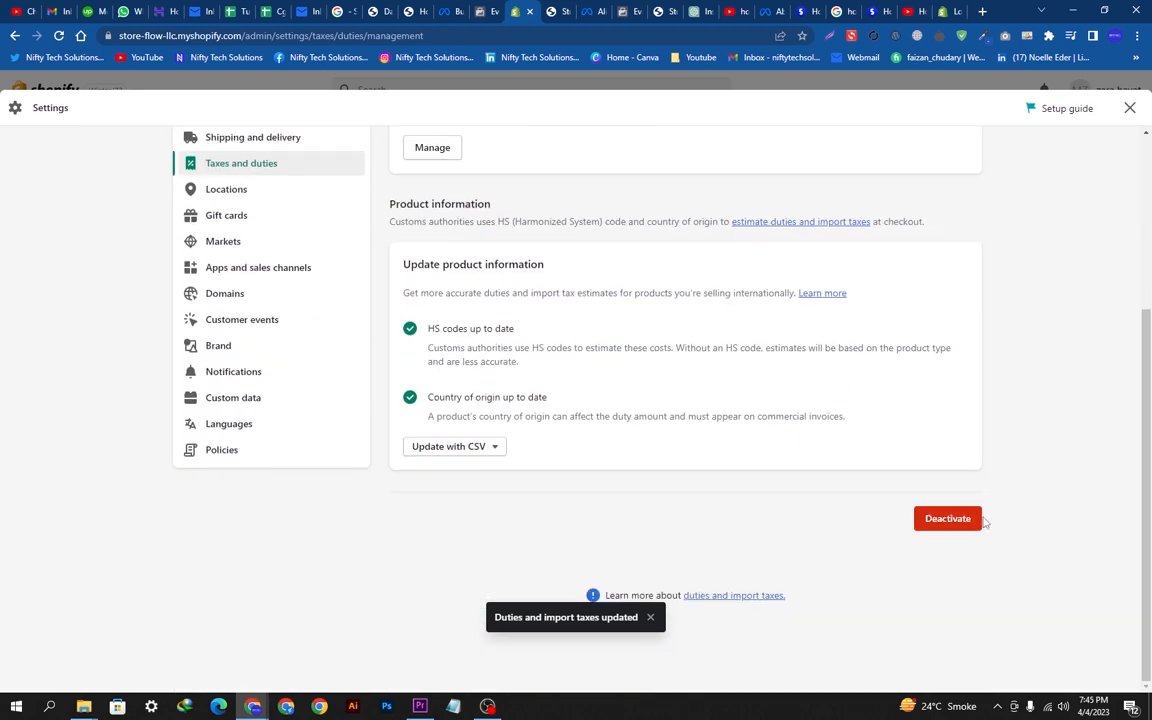
pyautogui.scroll(3, 945, 519)
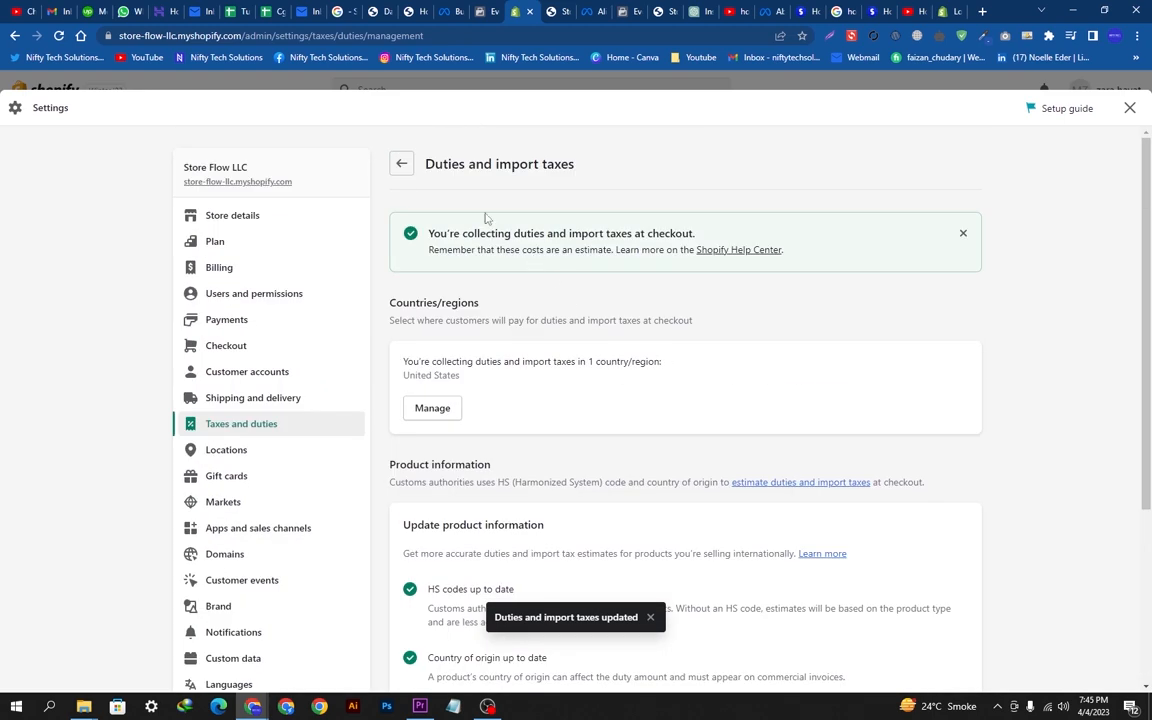
pyautogui.click(402, 164)
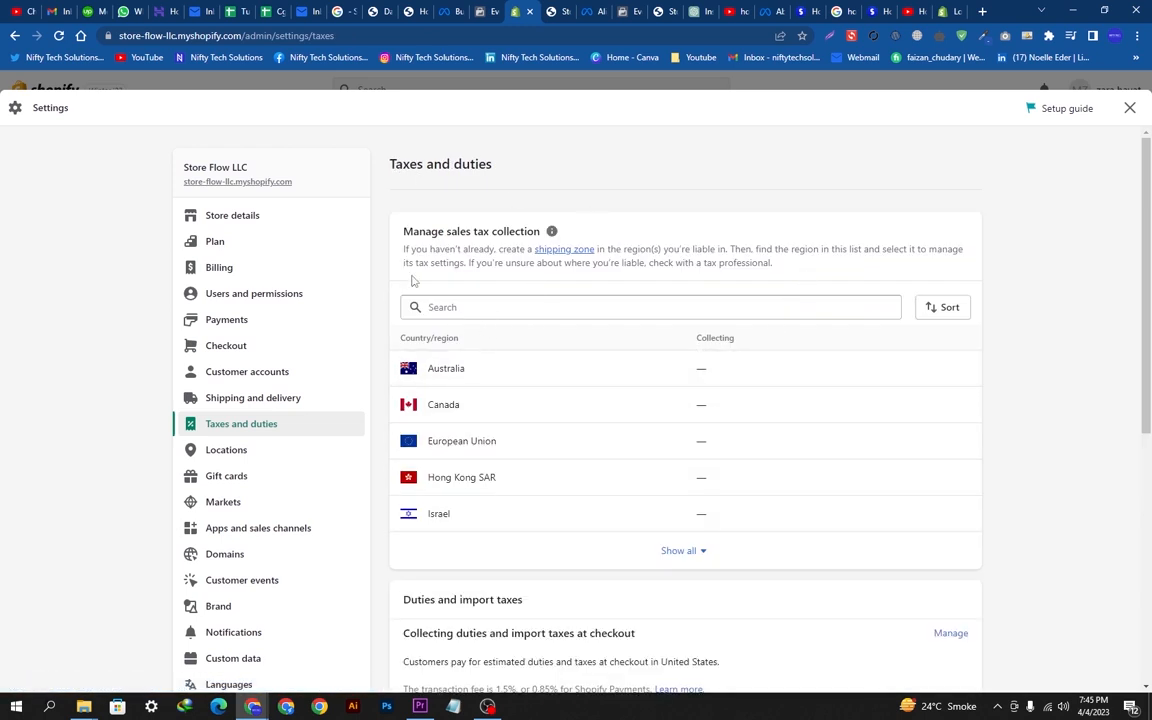
# Expand the full country/region list under Manage sales tax collection and look through it
pyautogui.moveTo(401, 231); pyautogui.dragTo(552, 236)
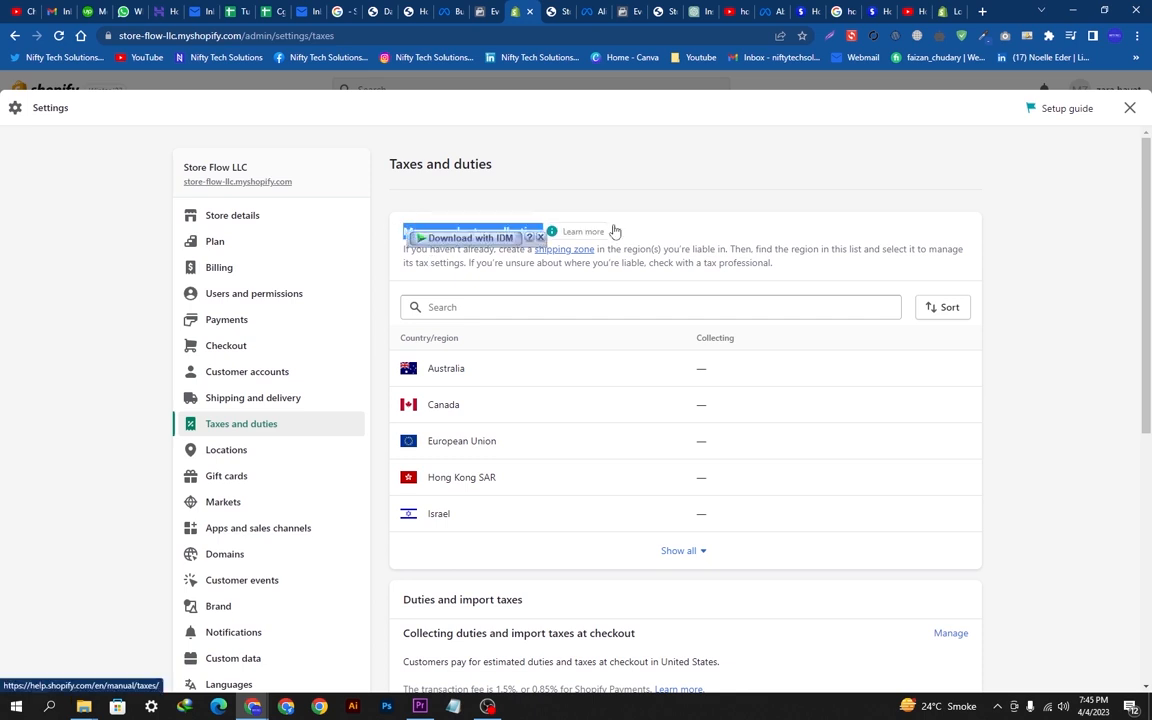
pyautogui.click(640, 242)
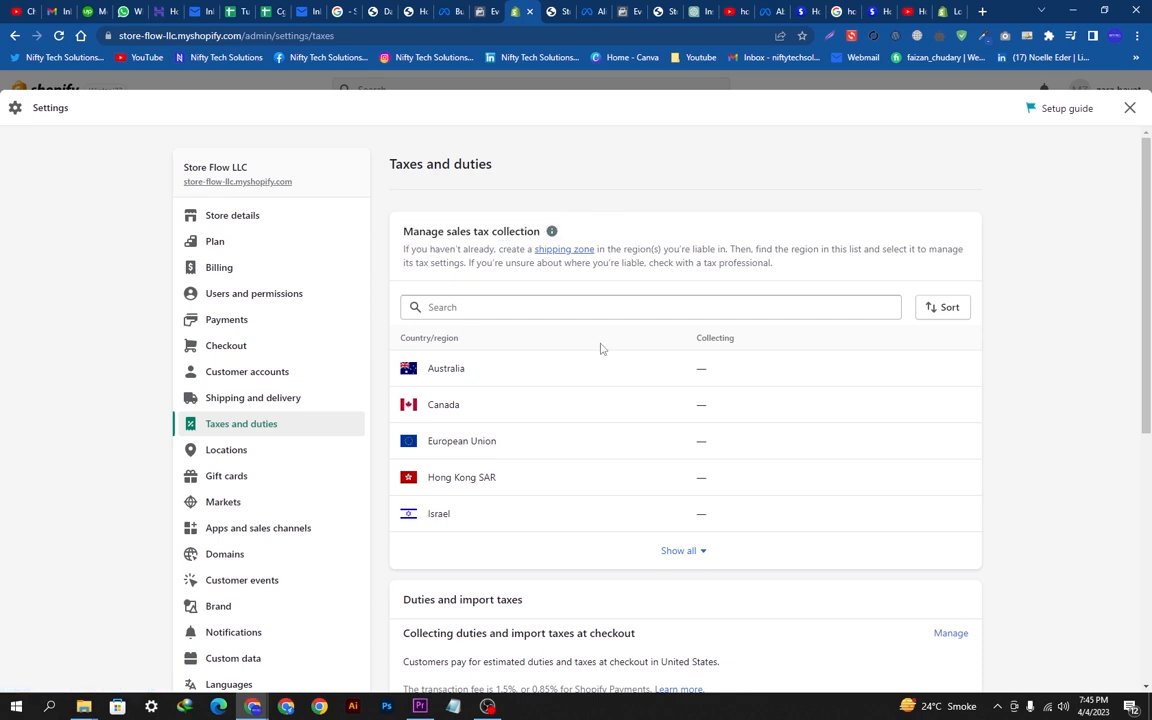
pyautogui.click(685, 551)
pyautogui.scroll(-8, 647, 554)
pyautogui.scroll(-1, 647, 554)
pyautogui.scroll(10, 746, 399)
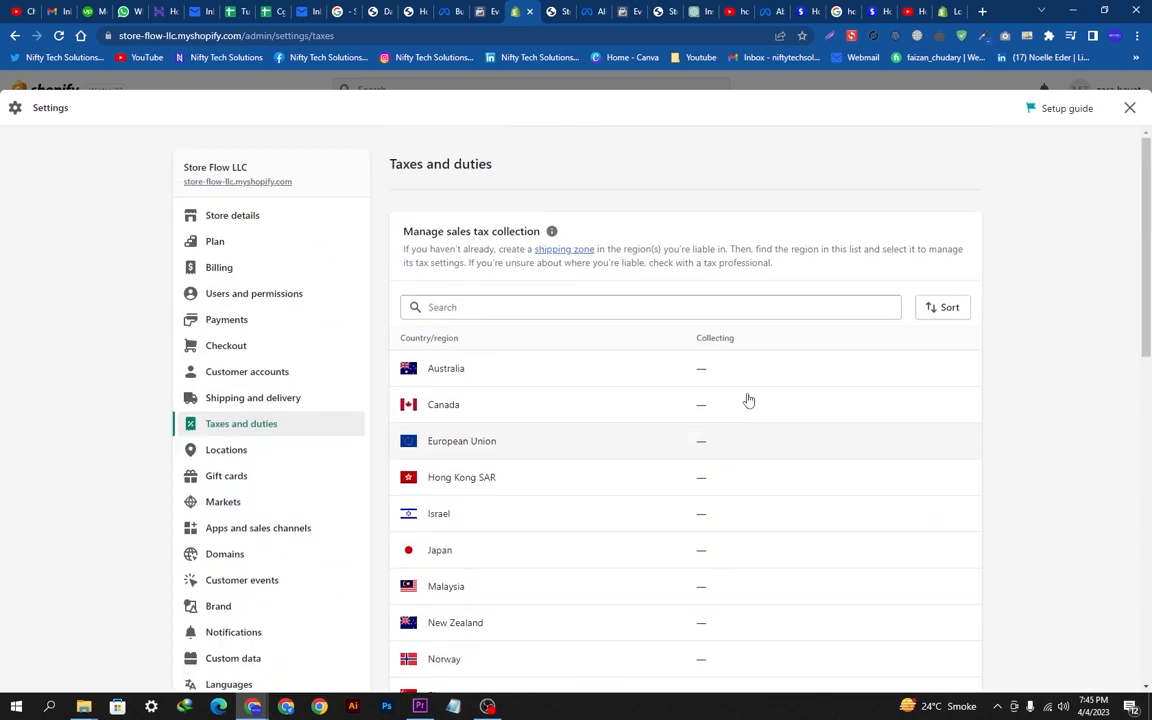
# Open Australia's tax settings and examine its GST, duties and tax override sections
pyautogui.click(699, 375)
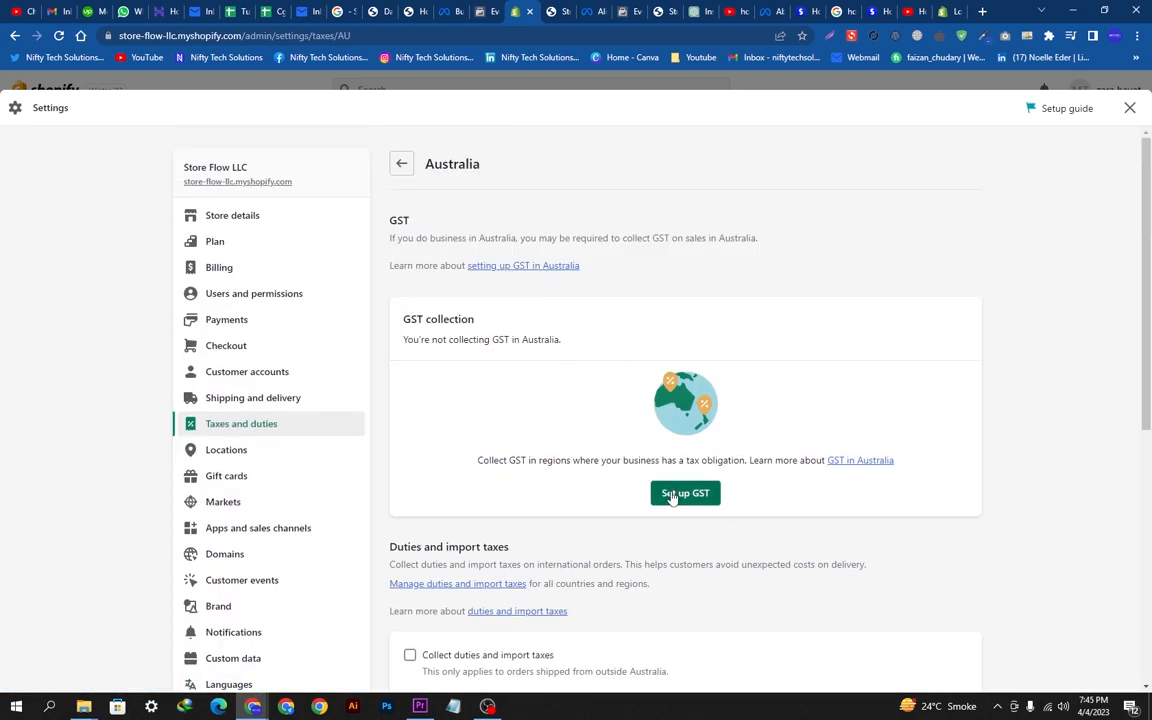
pyautogui.scroll(-5, 681, 496)
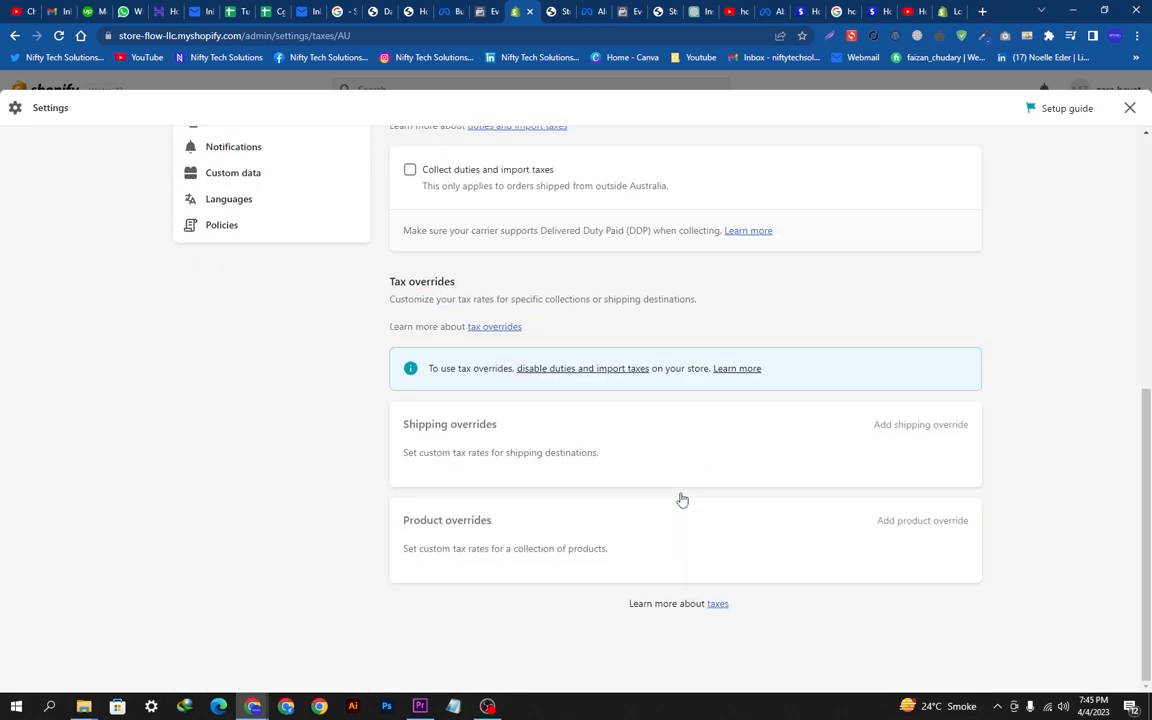
pyautogui.scroll(5, 681, 496)
# Set up GST collection for Australia with the ABN number left blank, and save
pyautogui.click(685, 493)
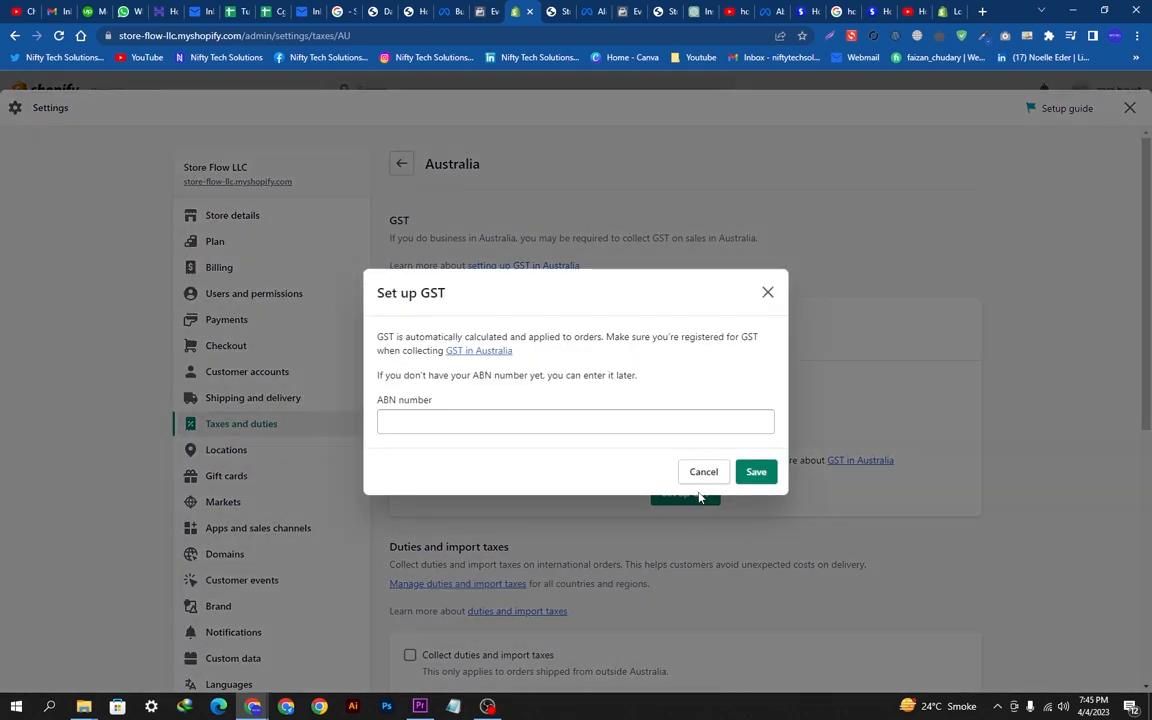
pyautogui.click(511, 421)
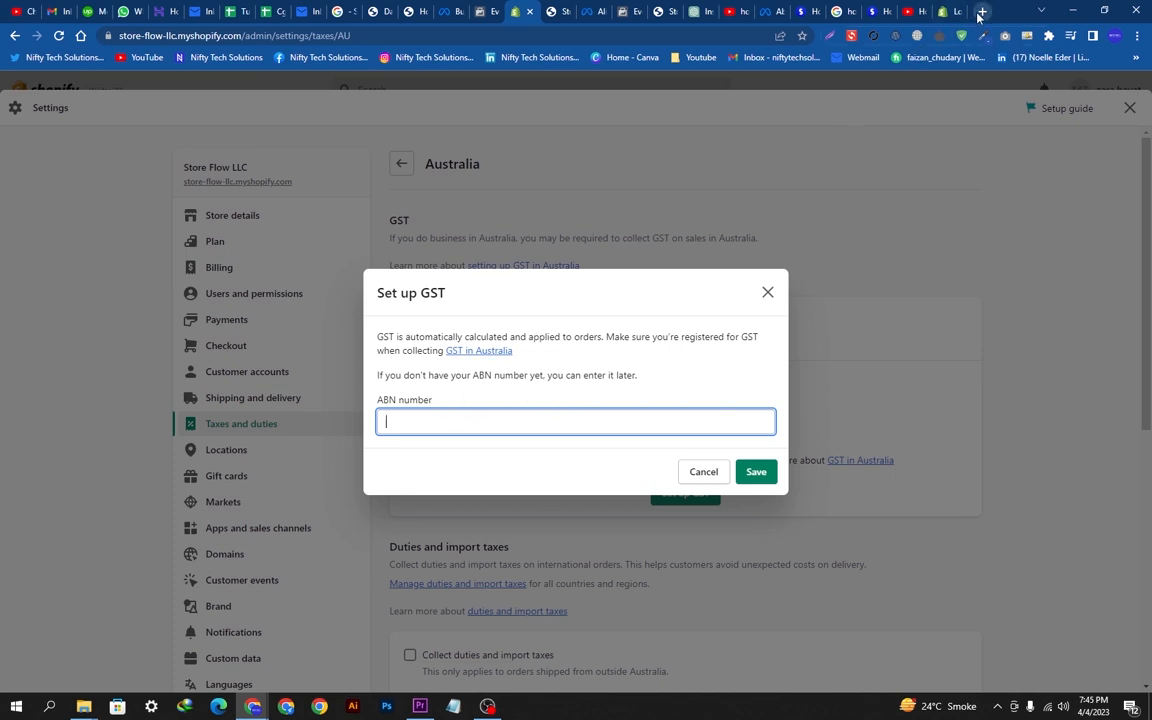
pyautogui.moveTo(441, 409); pyautogui.dragTo(375, 399)
pyautogui.click(422, 420)
pyautogui.click(750, 479)
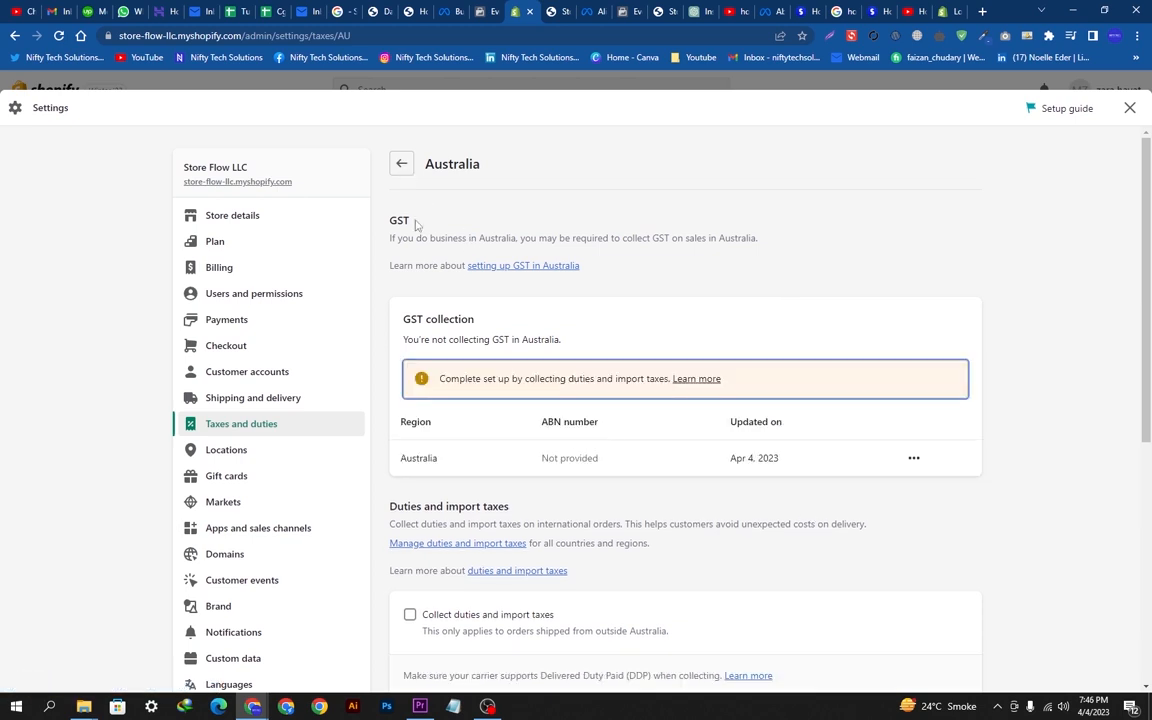
# Leave Australia's tax settings and open the United States entry under Manage sales tax collection
pyautogui.click(399, 162)
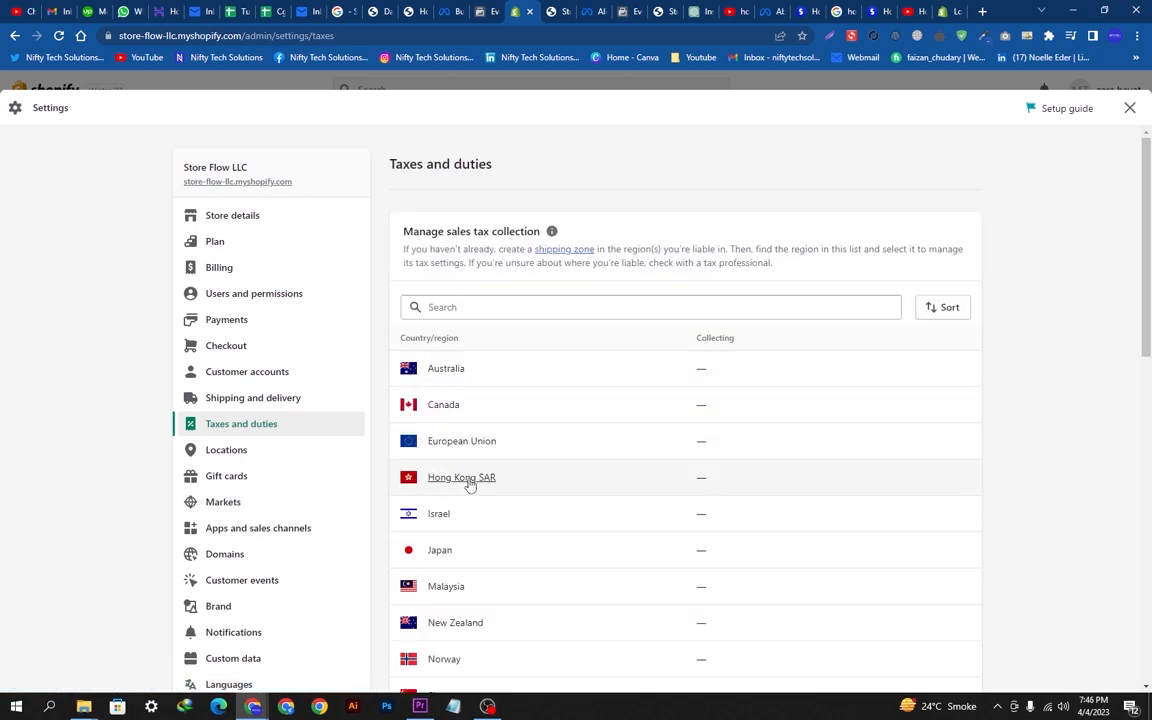
pyautogui.scroll(-10, 470, 483)
pyautogui.scroll(-9, 485, 470)
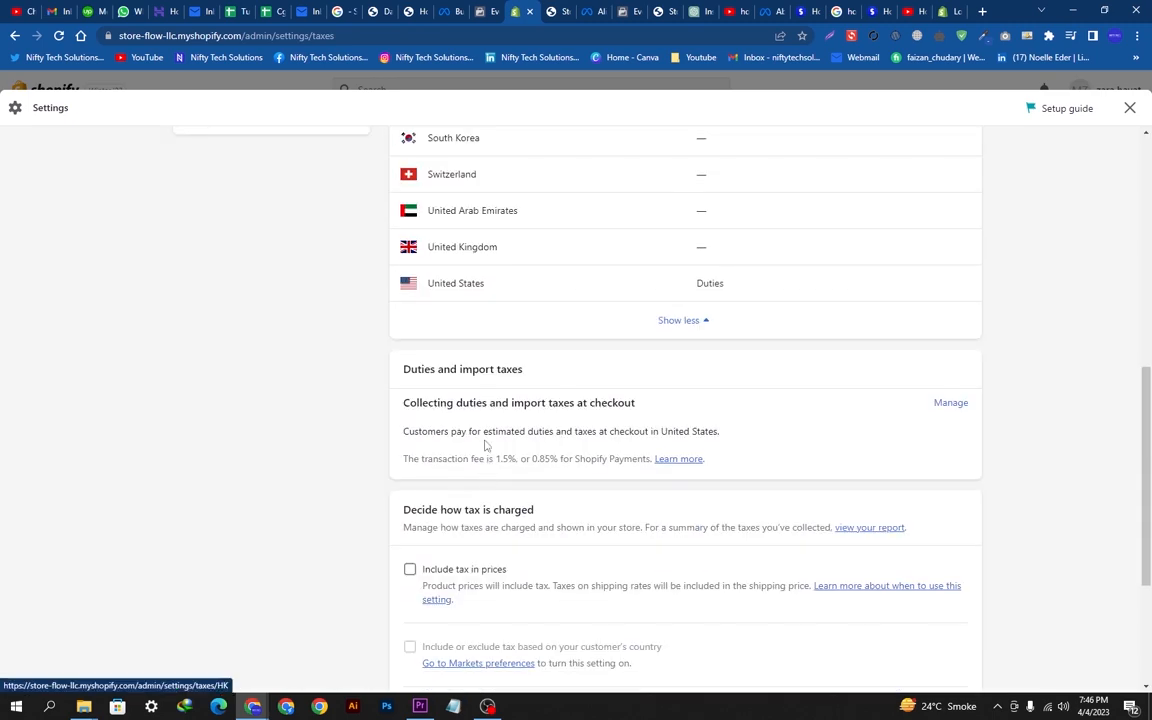
pyautogui.click(480, 285)
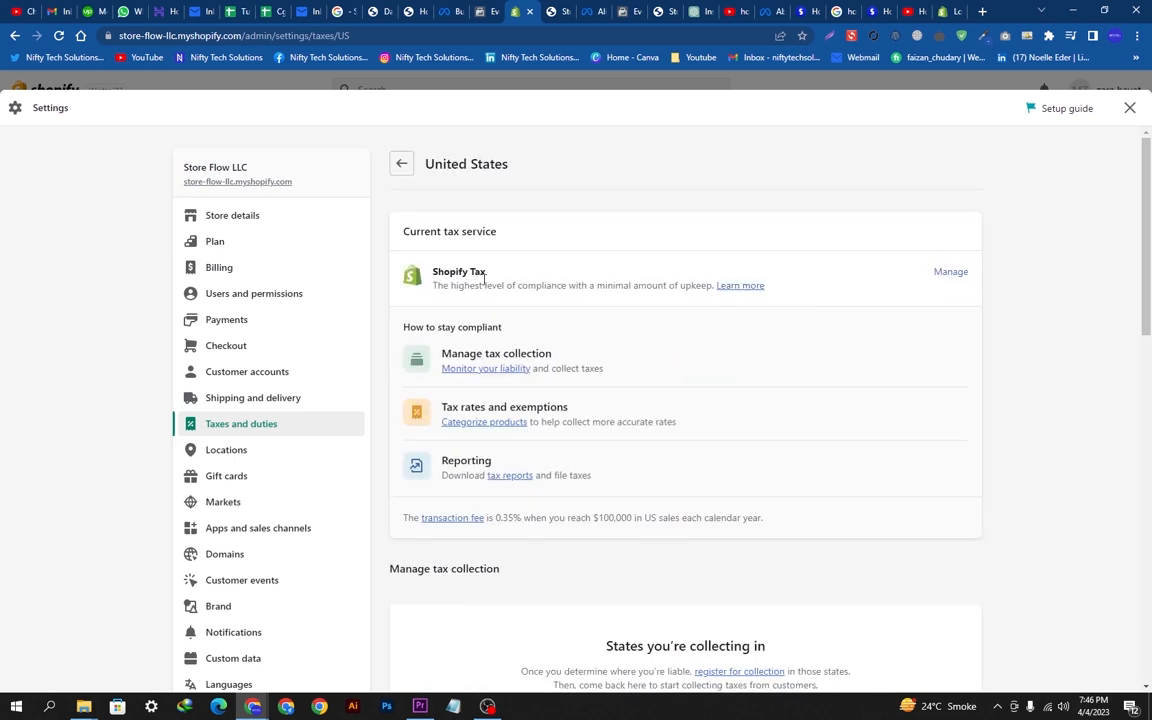
# Examine the United States tax page, covering state tax collection, duties and import taxes, and tax rates and exemptions
pyautogui.scroll(-6, 580, 418)
pyautogui.scroll(6, 576, 424)
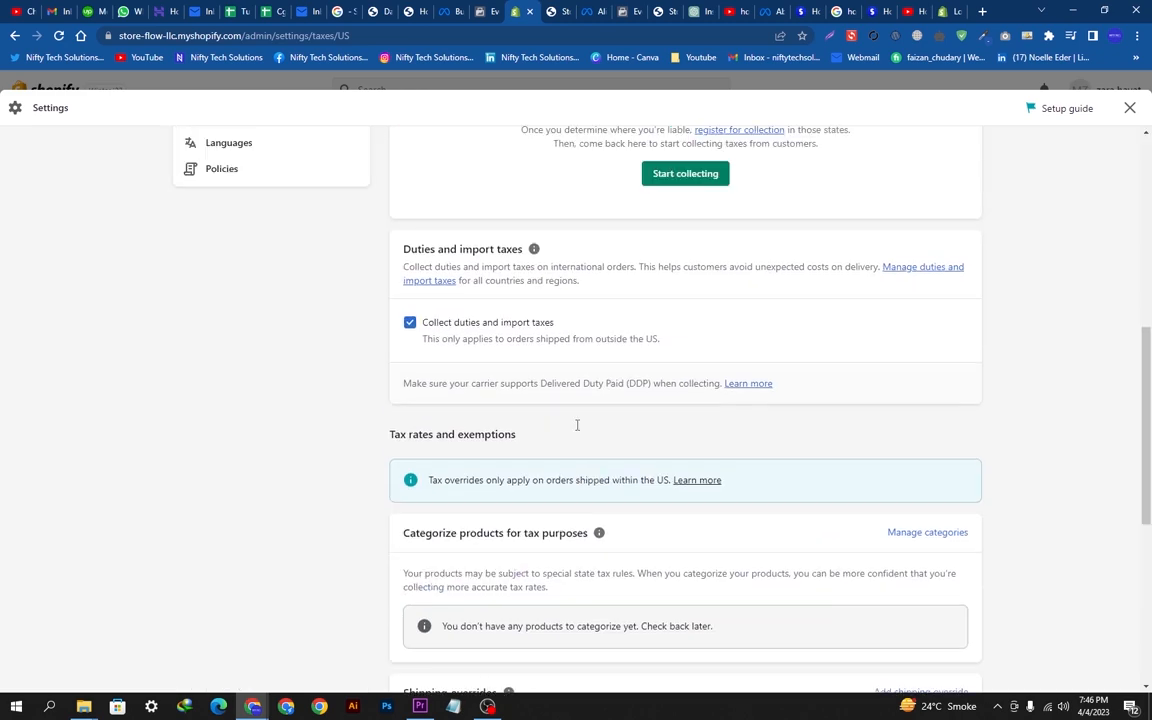
pyautogui.scroll(-3, 1131, 250)
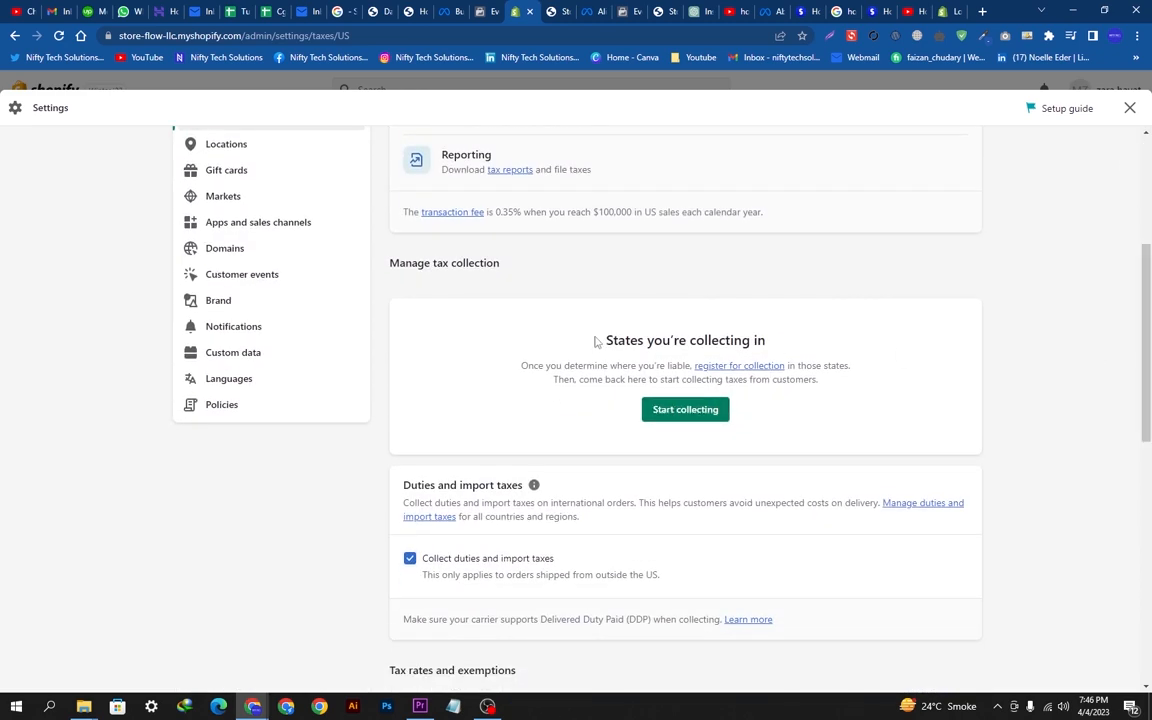
pyautogui.moveTo(595, 342); pyautogui.dragTo(784, 366)
pyautogui.moveTo(822, 381); pyautogui.dragTo(519, 373)
pyautogui.click(509, 416)
pyautogui.scroll(5, 638, 446)
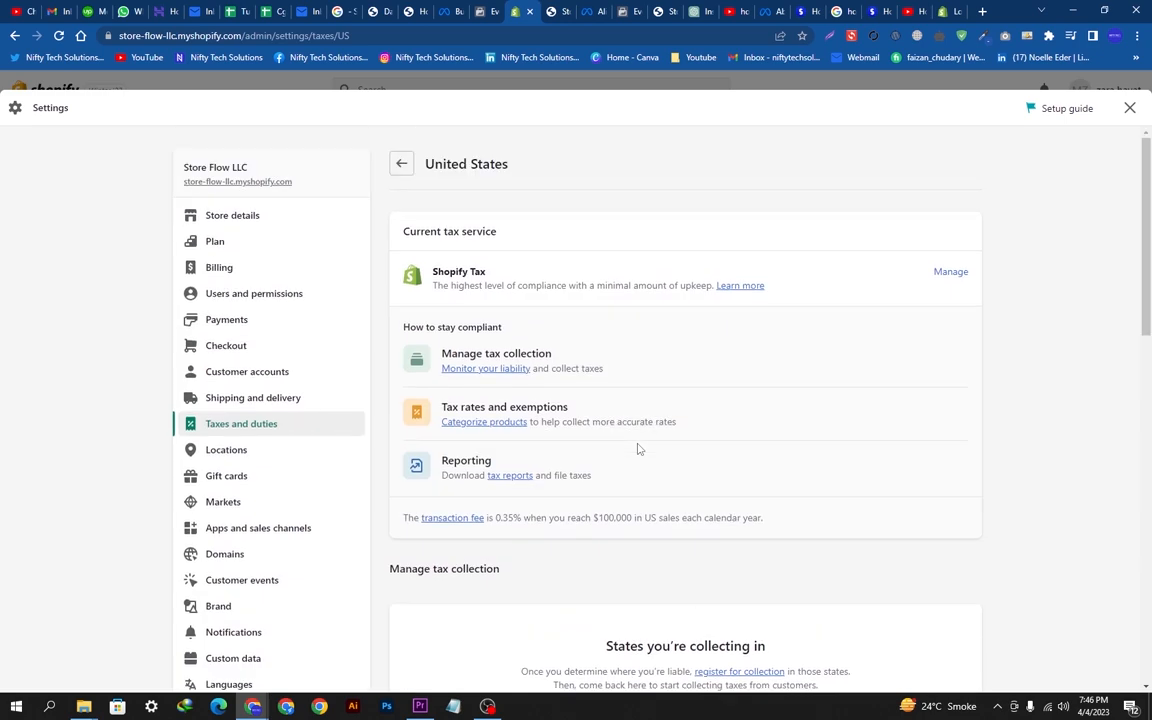
pyautogui.scroll(-9, 656, 450)
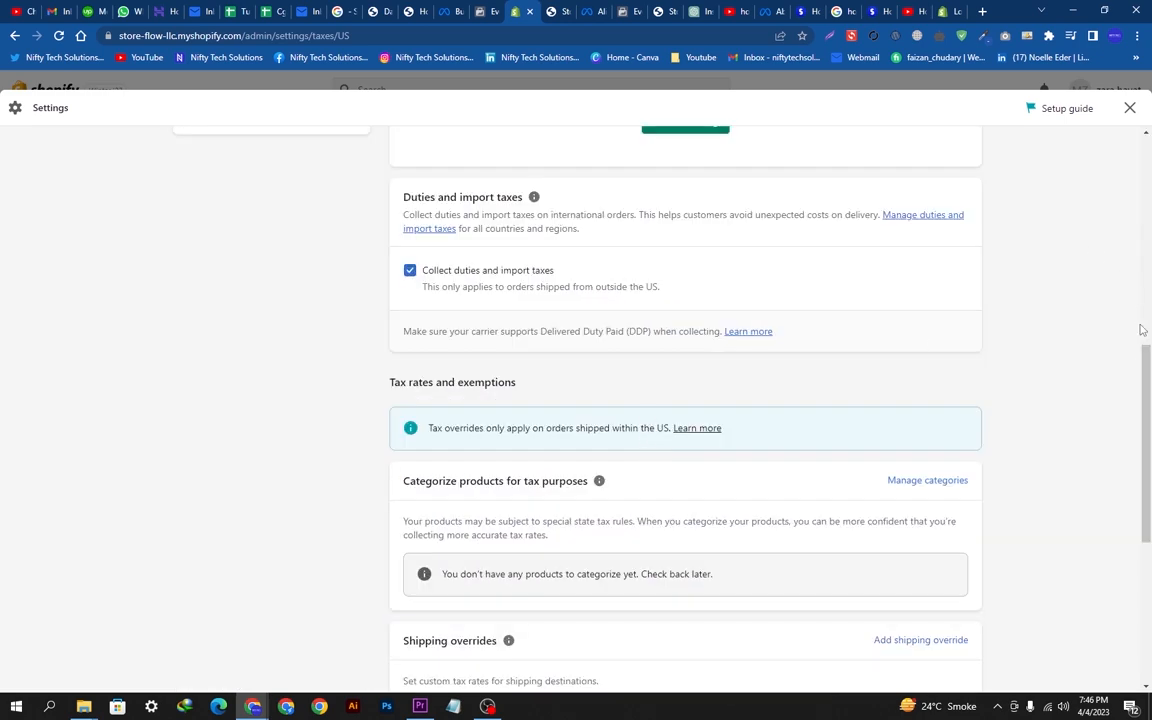
pyautogui.moveTo(1145, 365); pyautogui.dragTo(1145, 150)
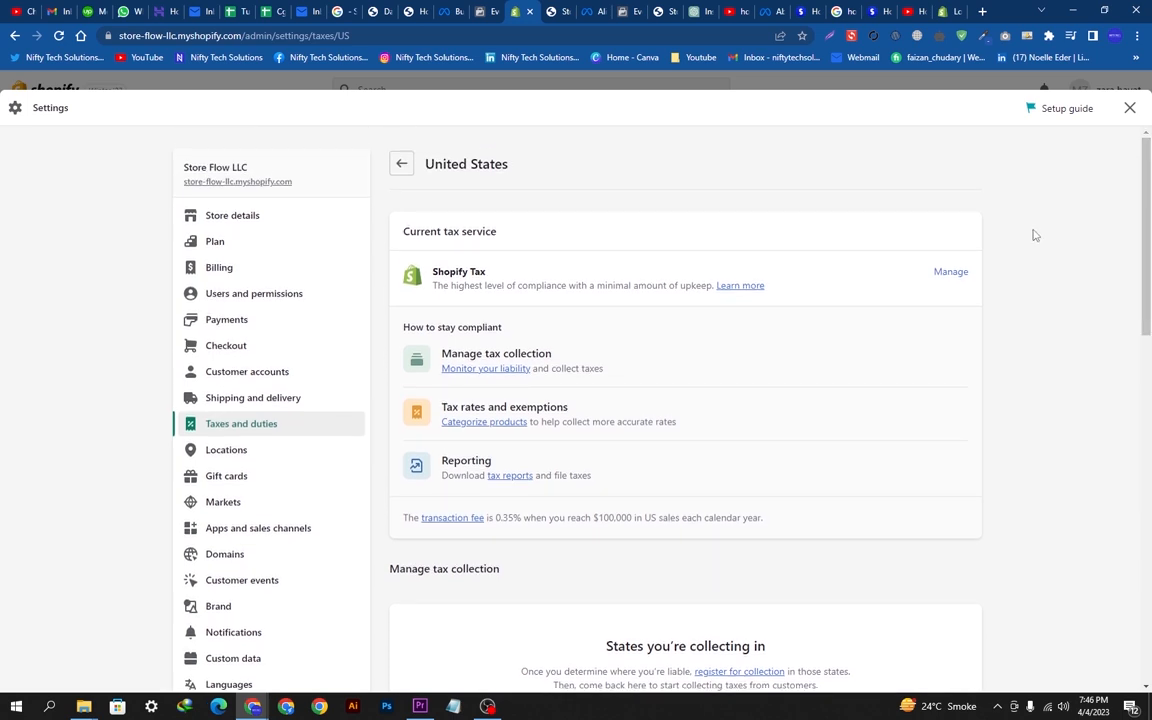
# Open the management page for the current US tax service and read Shopify Tax's summary and fees
pyautogui.click(964, 278)
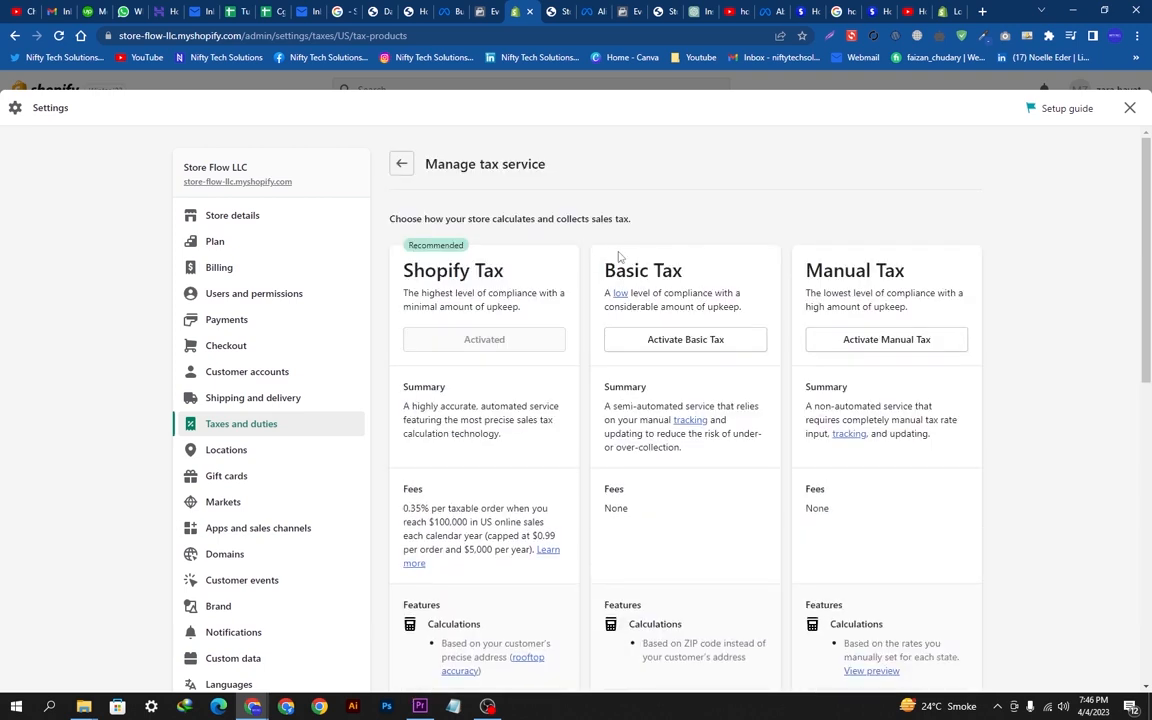
pyautogui.moveTo(405, 277); pyautogui.dragTo(545, 282)
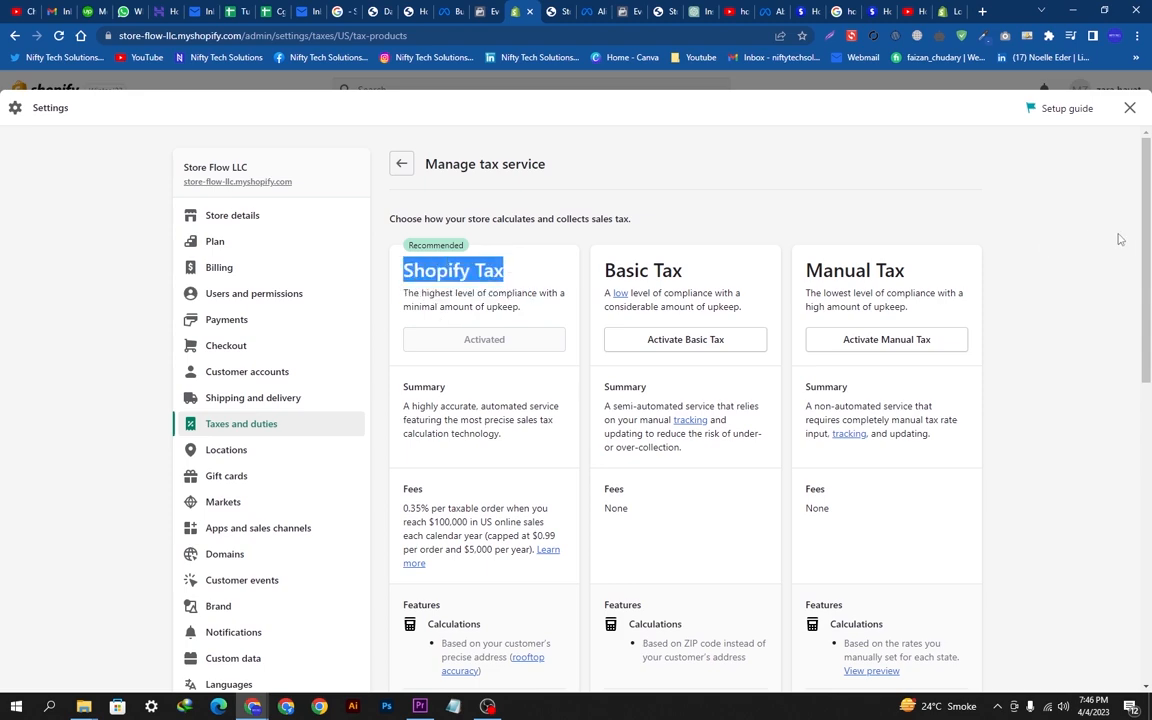
pyautogui.scroll(-2, 916, 300)
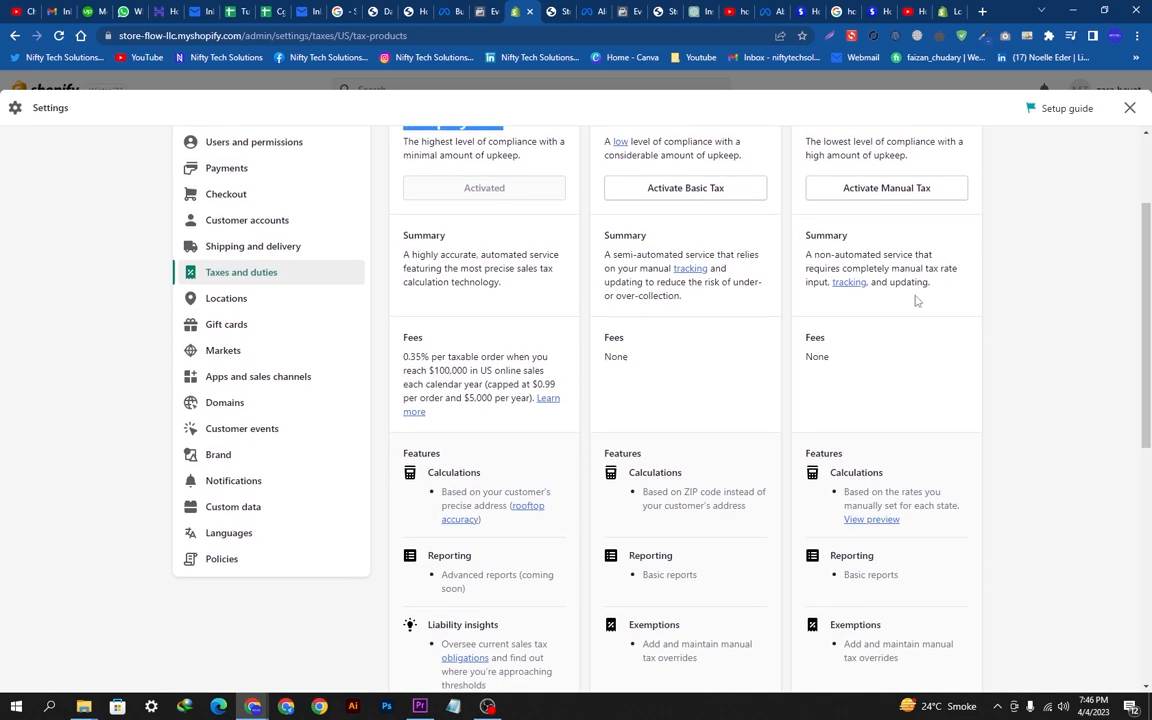
pyautogui.click(405, 253)
pyautogui.moveTo(405, 253); pyautogui.dragTo(512, 292)
pyautogui.moveTo(516, 318); pyautogui.dragTo(403, 337)
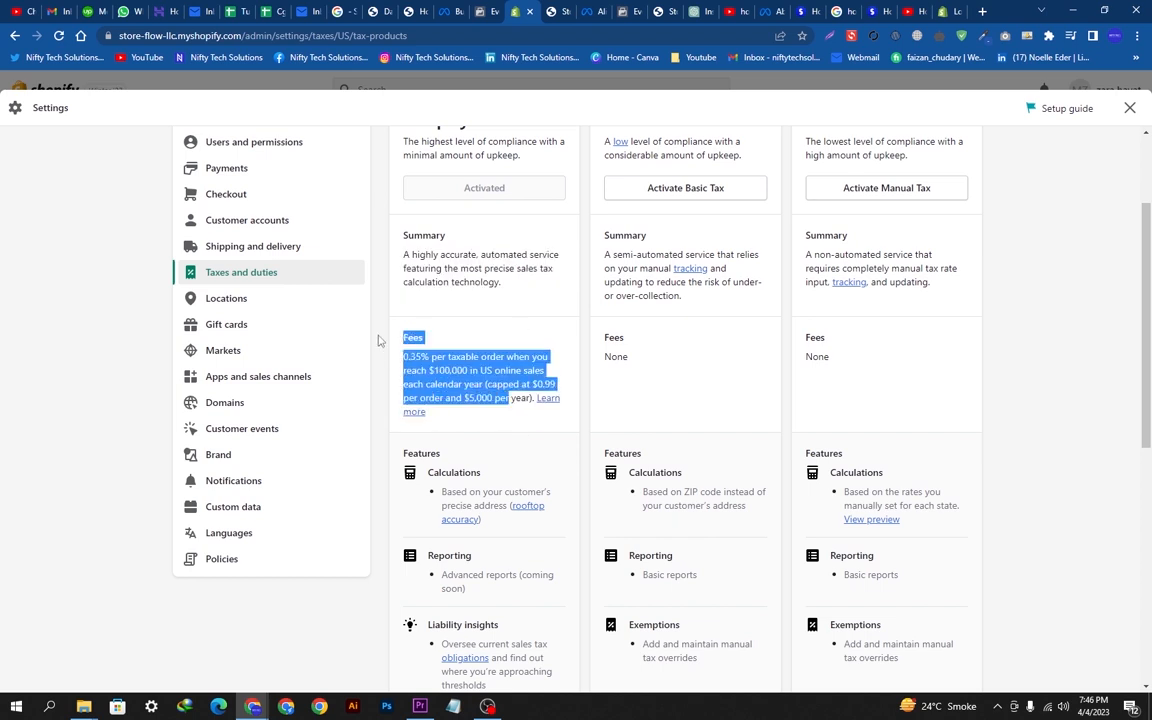
pyautogui.click(507, 425)
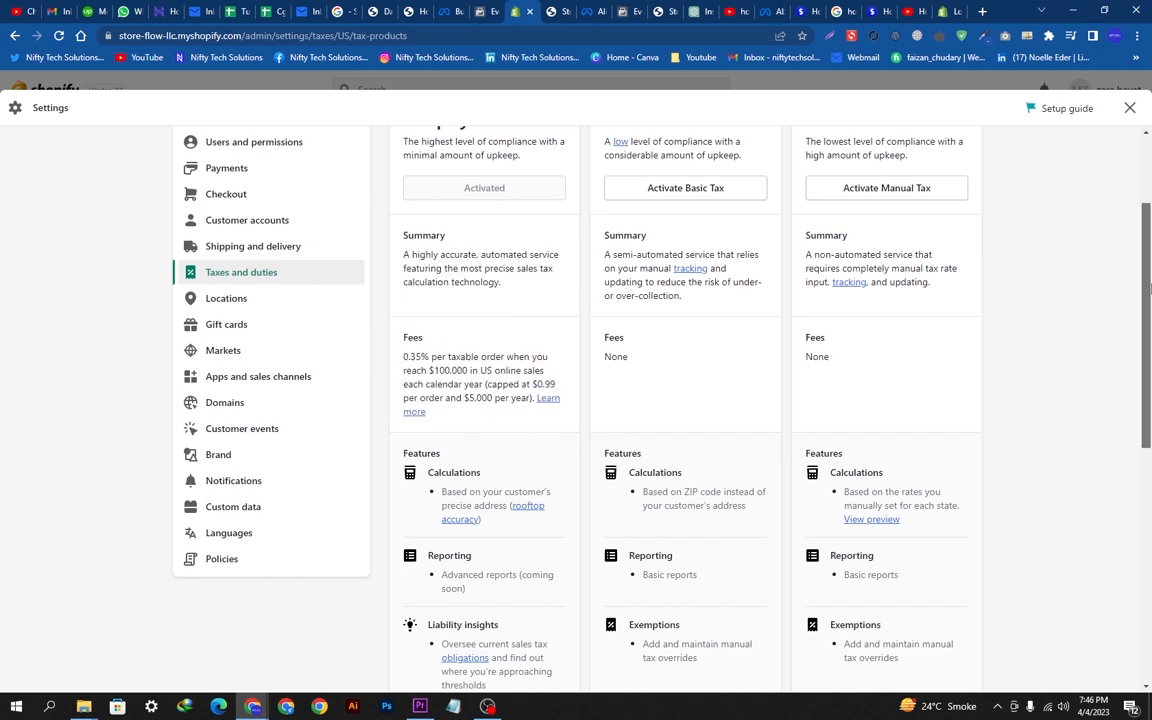
# Examine Shopify Tax's features: calculations, reporting, liability insights, exemptions and advanced
pyautogui.moveTo(1142, 290); pyautogui.dragTo(1132, 368)
pyautogui.moveTo(392, 279); pyautogui.dragTo(545, 318)
pyautogui.moveTo(409, 347); pyautogui.dragTo(460, 388)
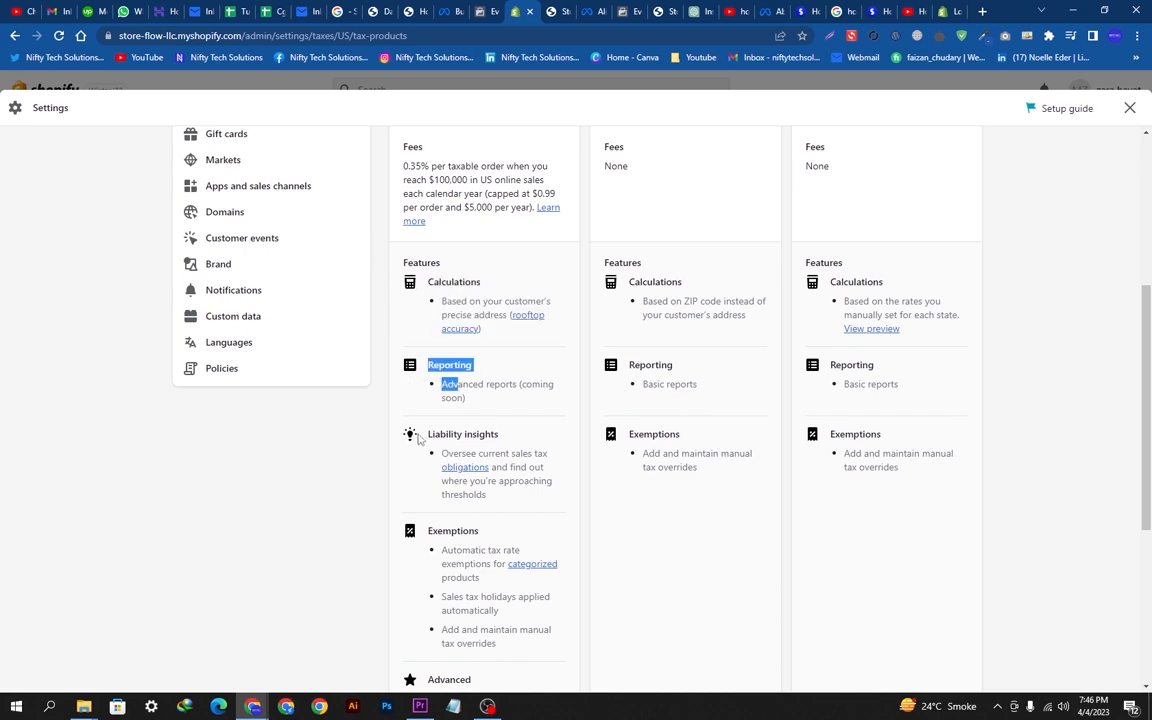
pyautogui.moveTo(421, 436); pyautogui.dragTo(504, 438)
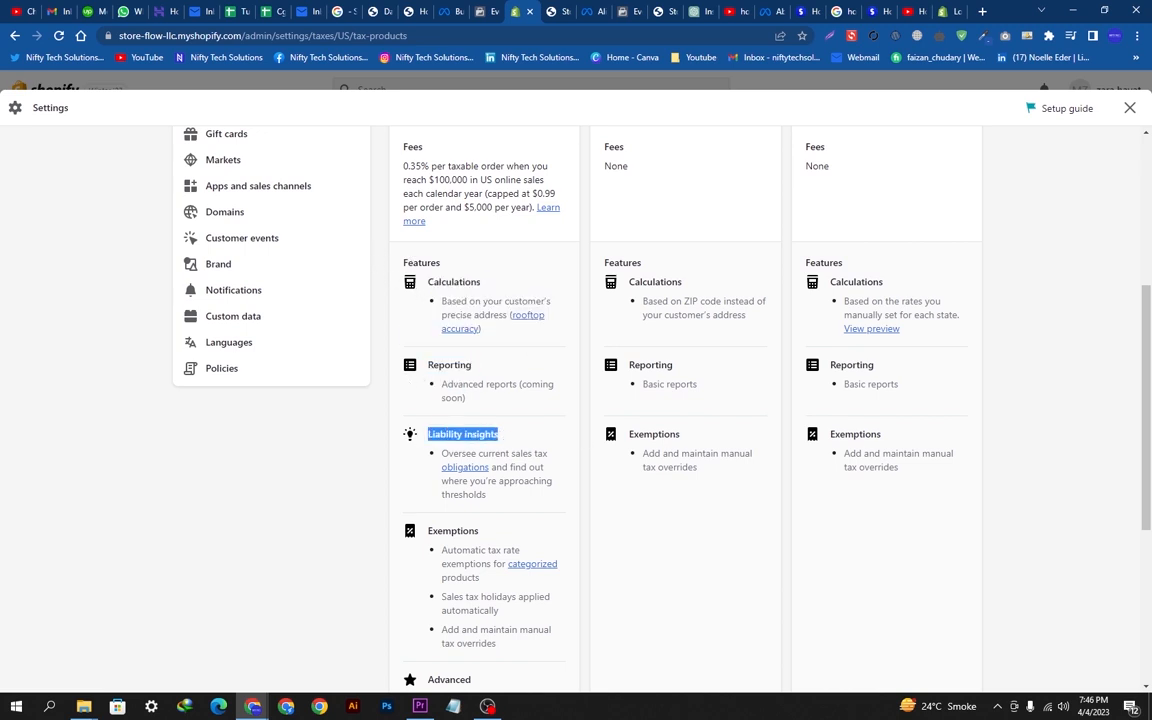
pyautogui.scroll(-2, 1010, 396)
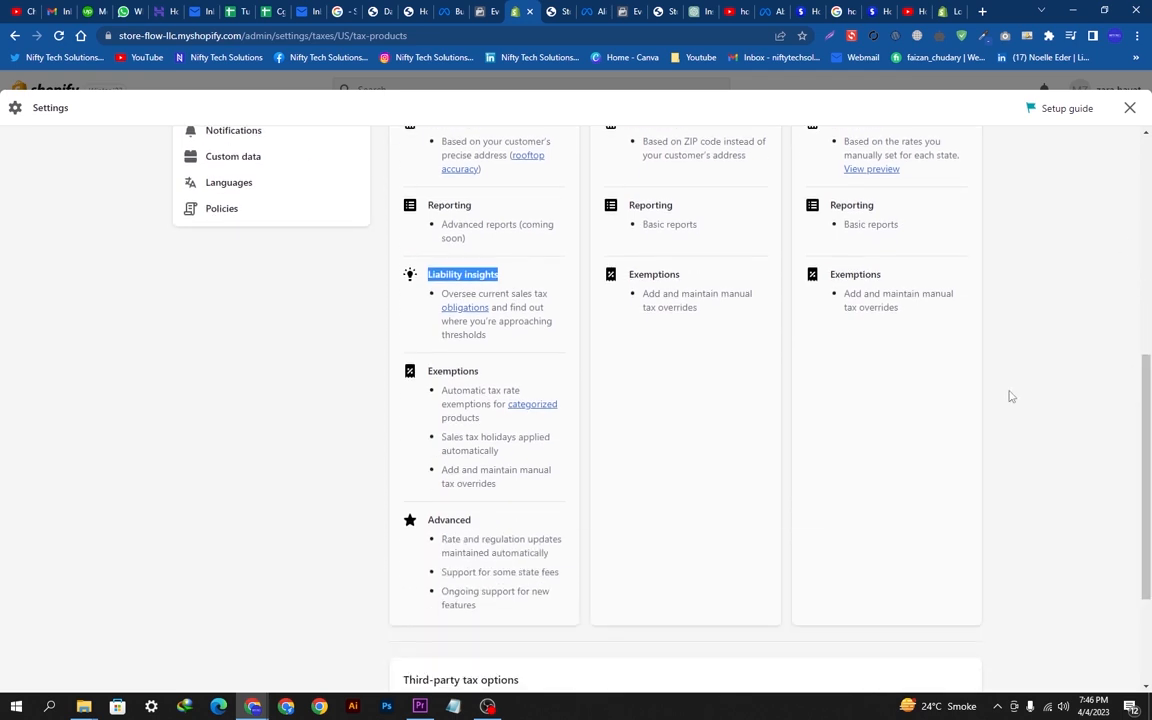
pyautogui.moveTo(531, 372); pyautogui.dragTo(418, 382)
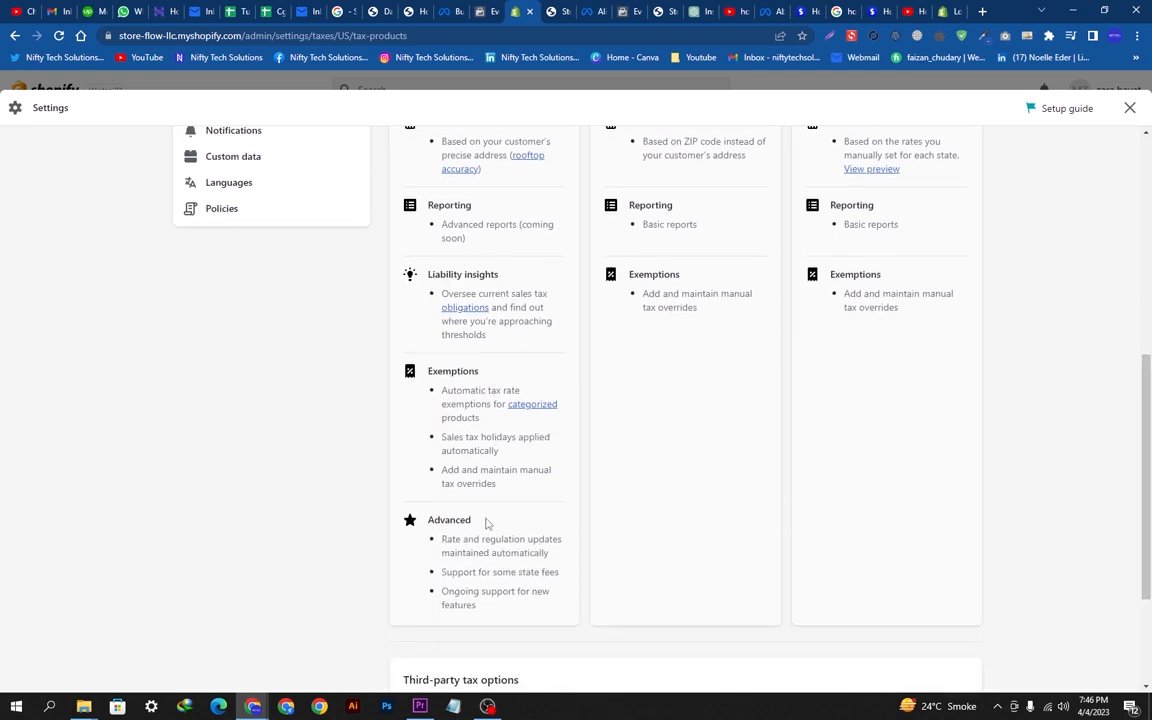
pyautogui.moveTo(486, 522); pyautogui.dragTo(425, 522)
pyautogui.scroll(-2, 548, 514)
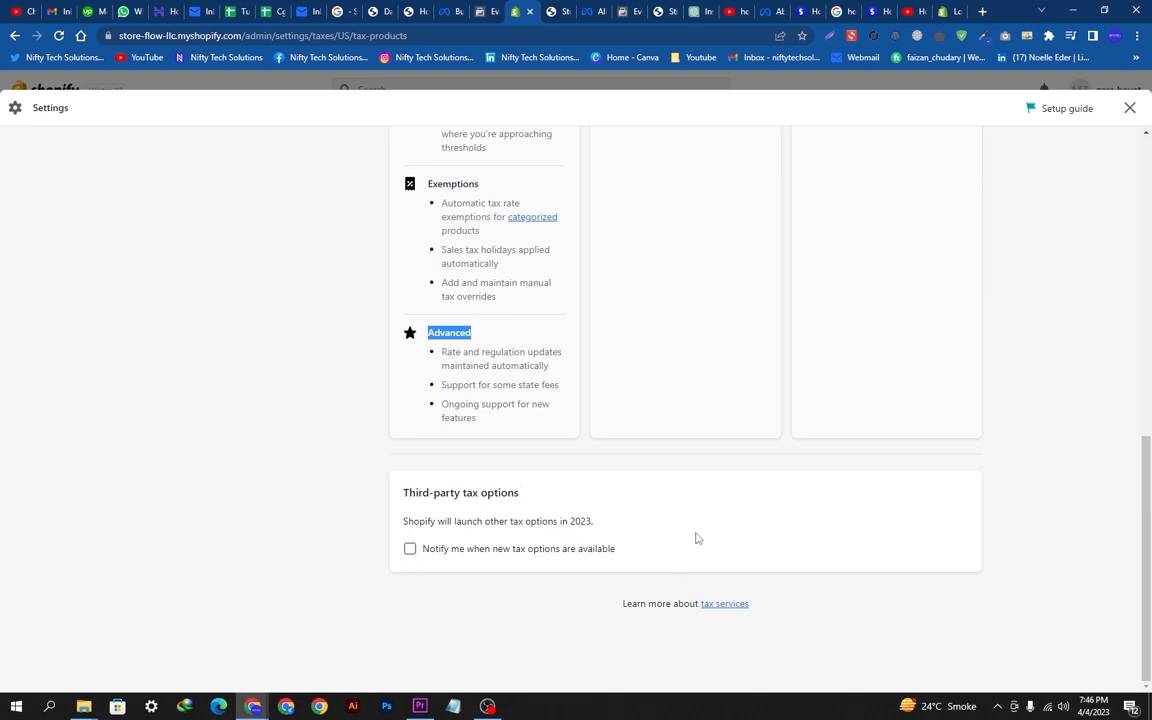
# Compare the fees of Manual Tax, Basic Tax and Shopify Tax
pyautogui.scroll(7, 694, 537)
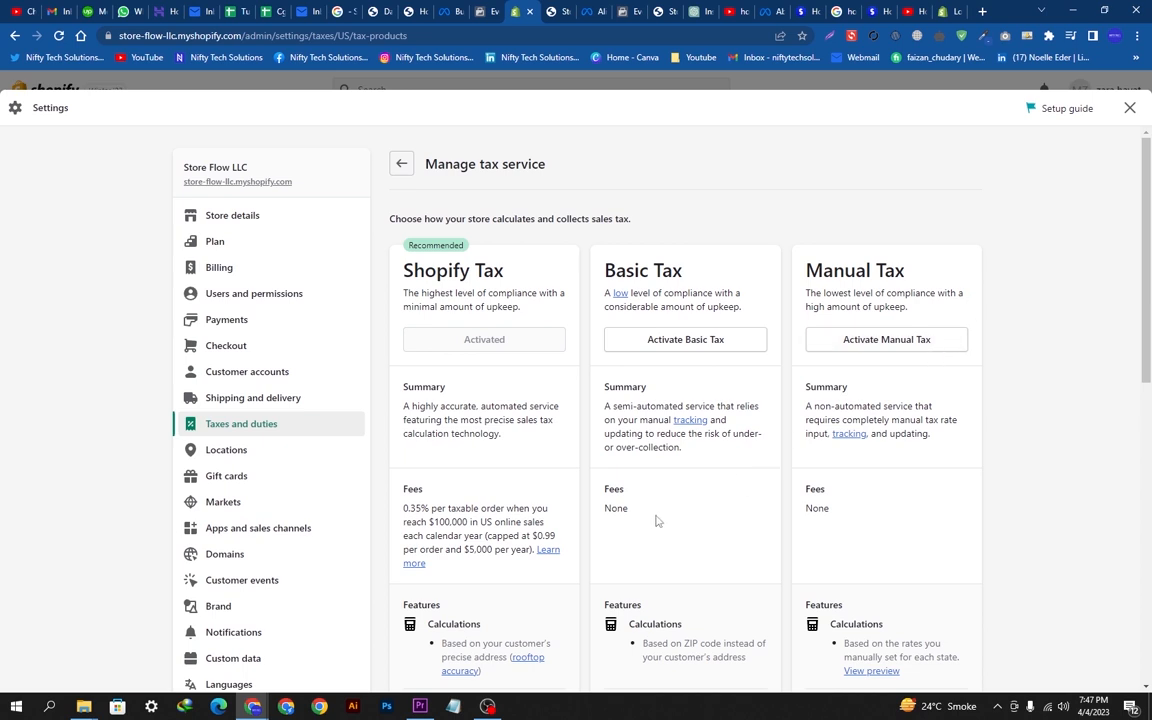
pyautogui.moveTo(830, 510); pyautogui.dragTo(808, 511)
pyautogui.moveTo(632, 510); pyautogui.dragTo(595, 516)
pyautogui.moveTo(403, 507); pyautogui.dragTo(425, 509)
# Read the third-party tax options and their notification setting, and close the store settings
pyautogui.moveTo(1146, 176); pyautogui.dragTo(1116, 537)
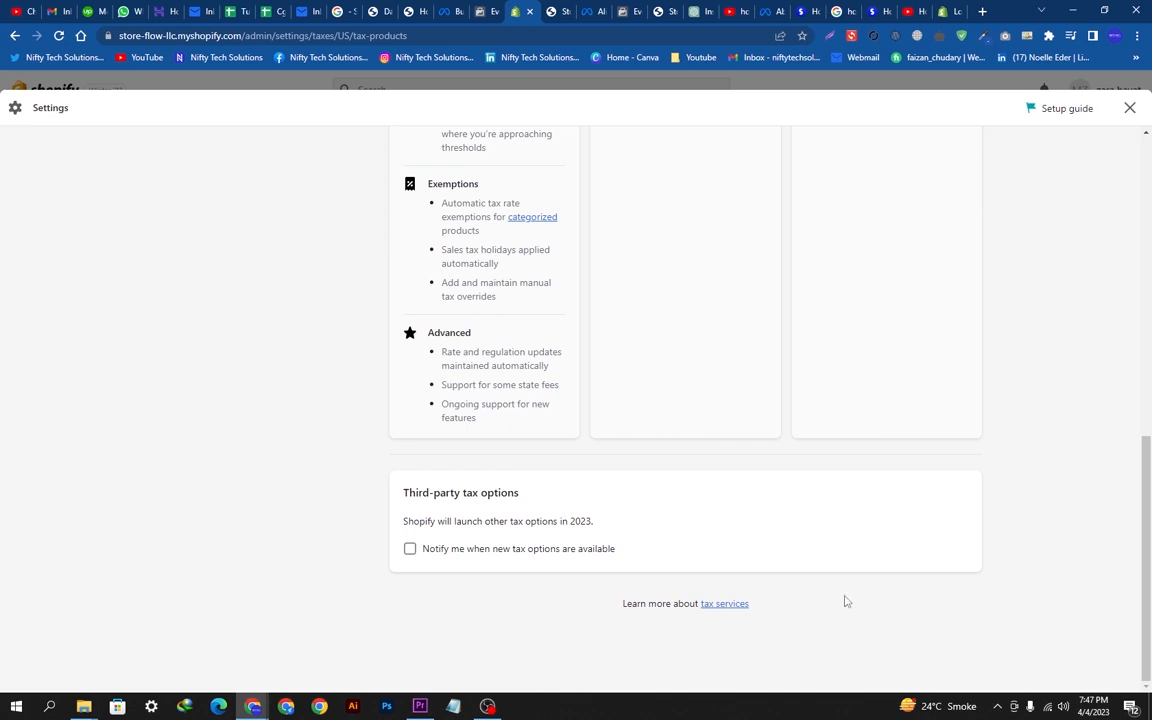
pyautogui.moveTo(399, 506); pyautogui.dragTo(532, 494)
pyautogui.click(624, 554)
pyautogui.moveTo(624, 554); pyautogui.dragTo(425, 552)
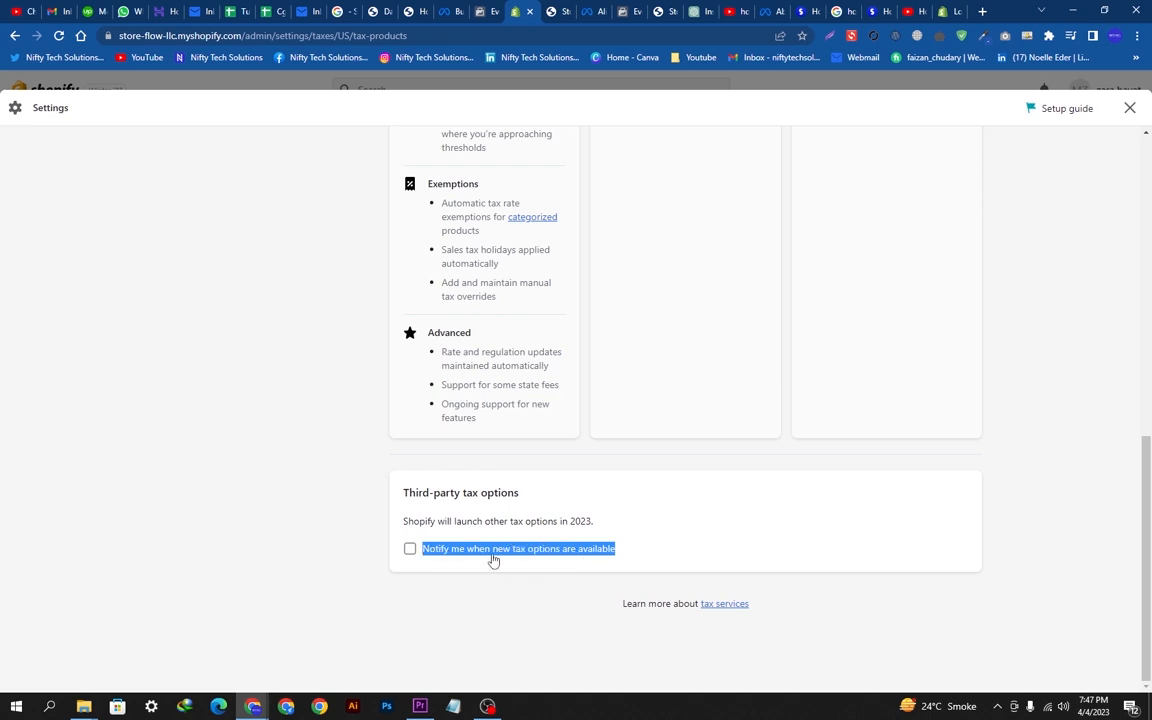
pyautogui.click(421, 598)
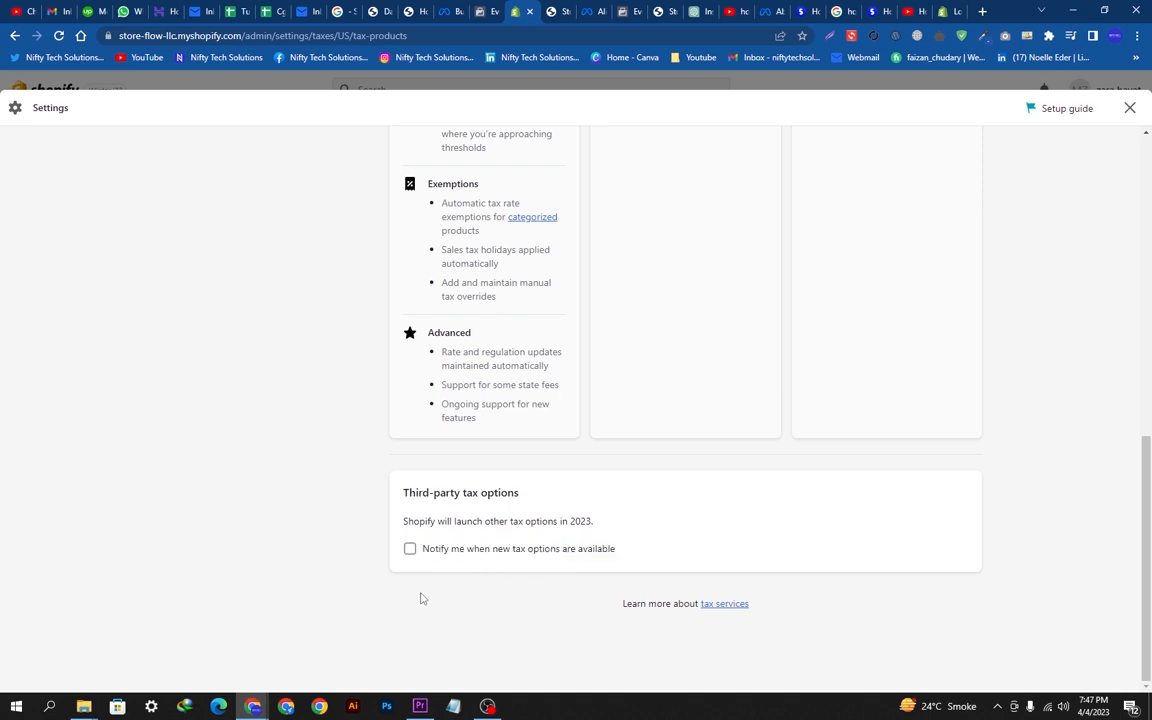
pyautogui.scroll(10, 421, 598)
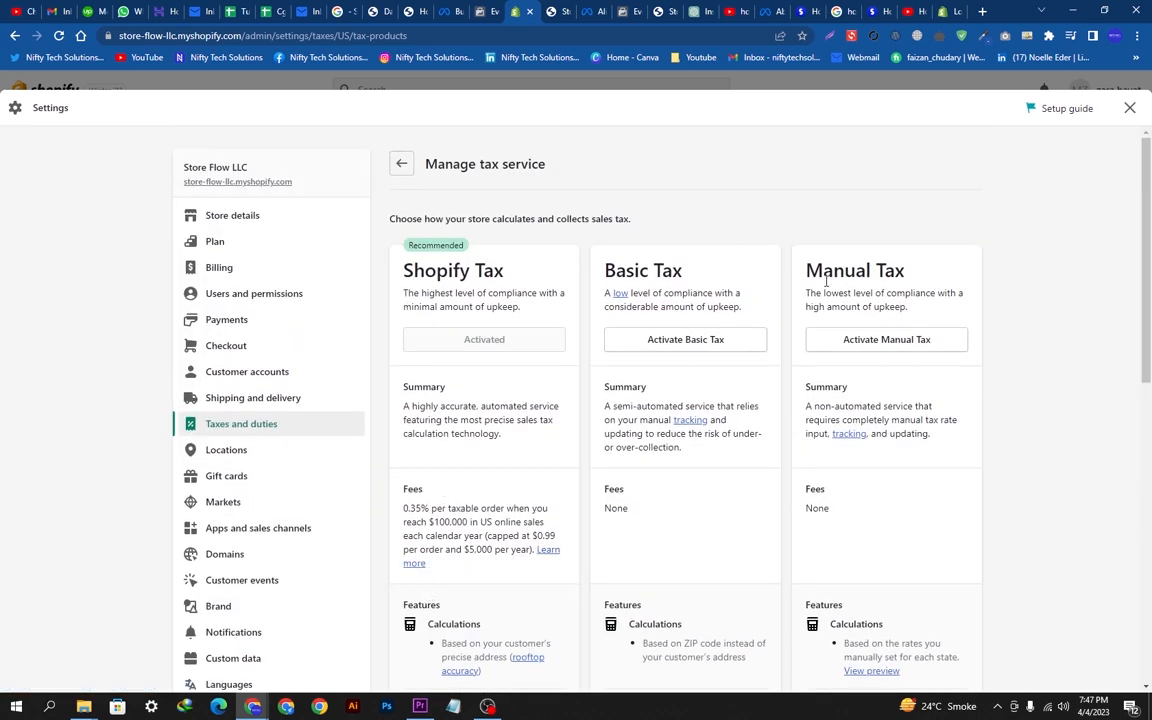
pyautogui.click(1130, 108)
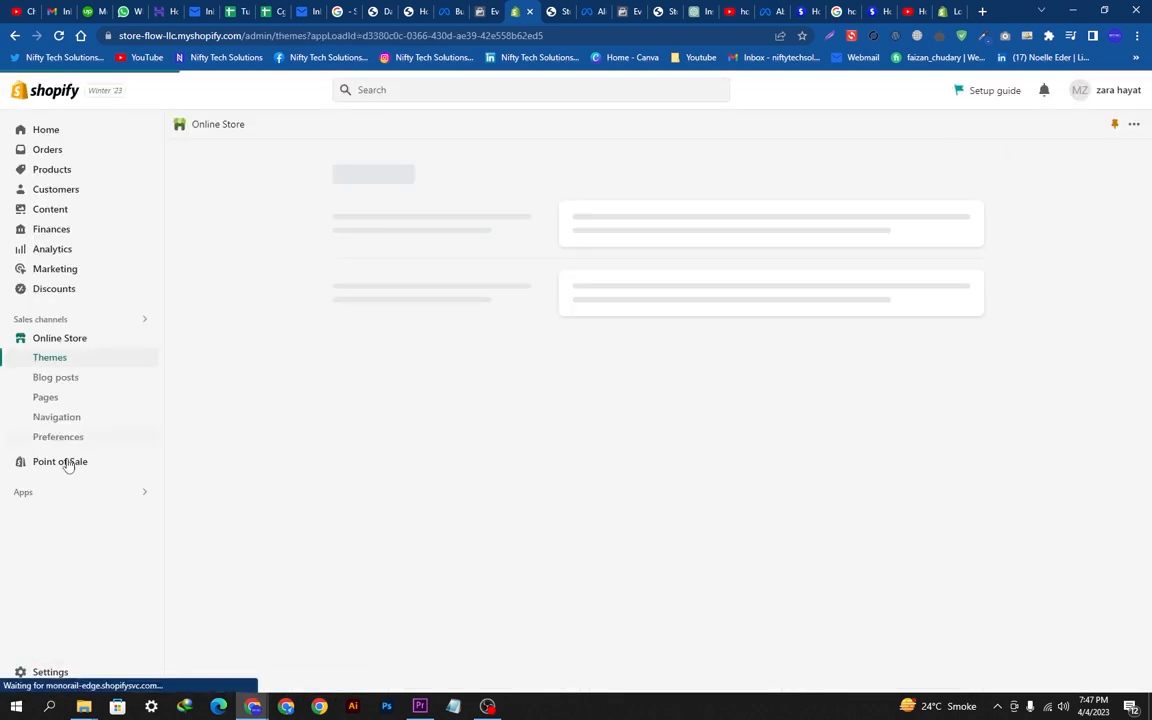